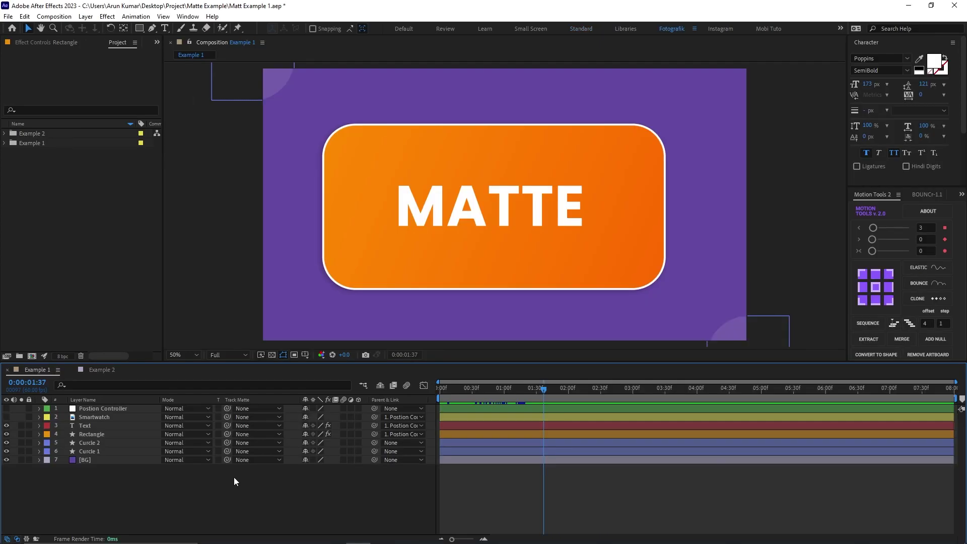
# Step: Set Rectangle as the text's matte and select the Upper Hand Position keyframes
pyautogui.moveTo(227, 426); pyautogui.dragTo(120, 435)
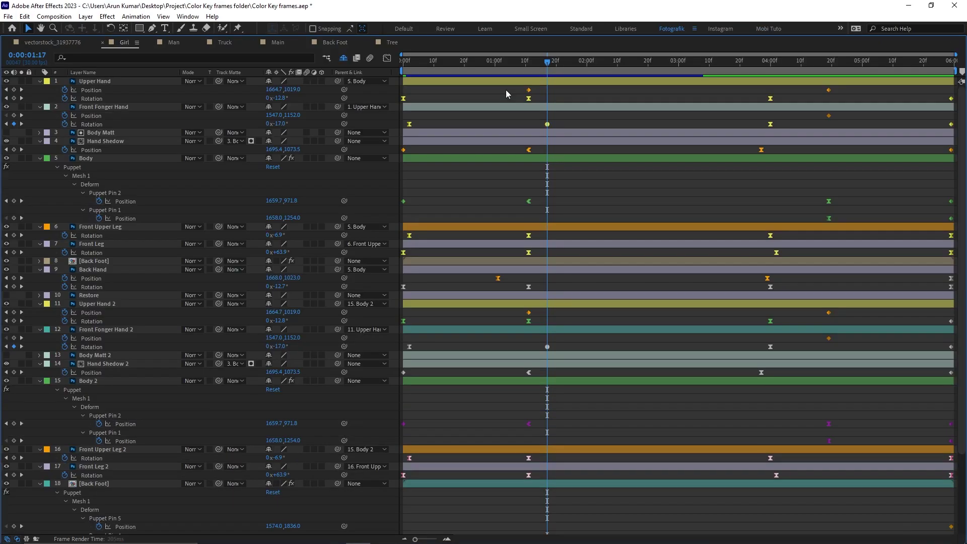
pyautogui.rightClick(528, 89)
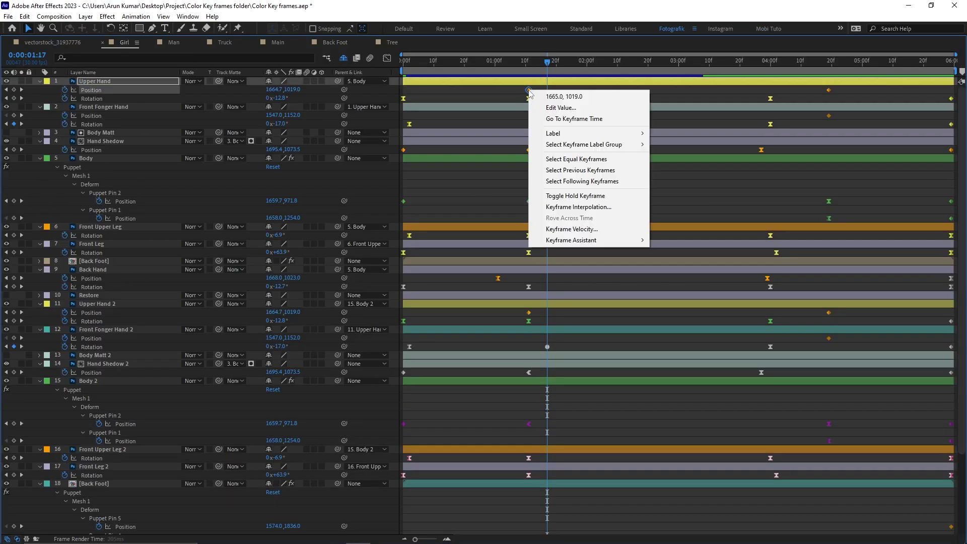
pyautogui.click(559, 177)
# Step: Select the keyframes in the same label group on all layers
pyautogui.rightClick(530, 89)
pyautogui.moveTo(559, 143)
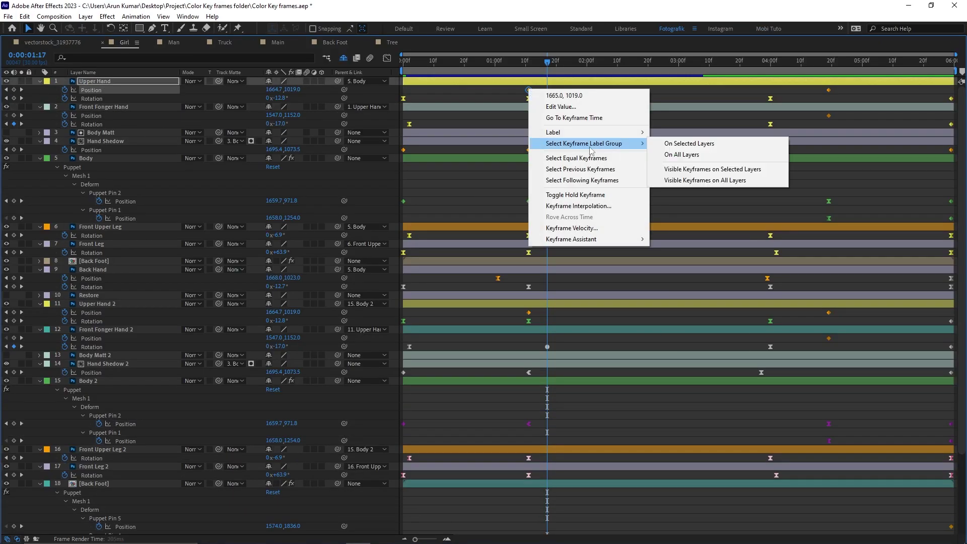
pyautogui.click(665, 155)
pyautogui.press('j')
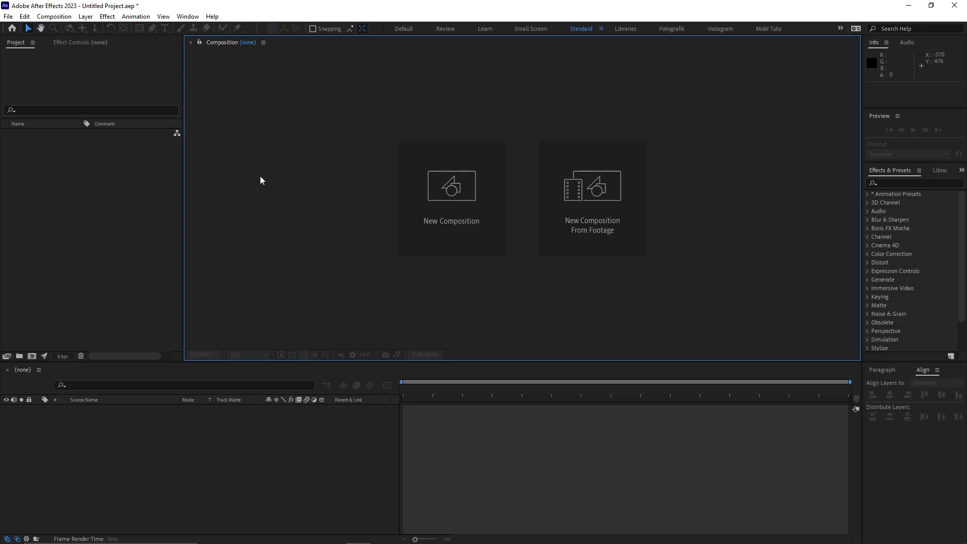
# Step: Start a new composition and show the list of composition presets
pyautogui.click(399, 200)
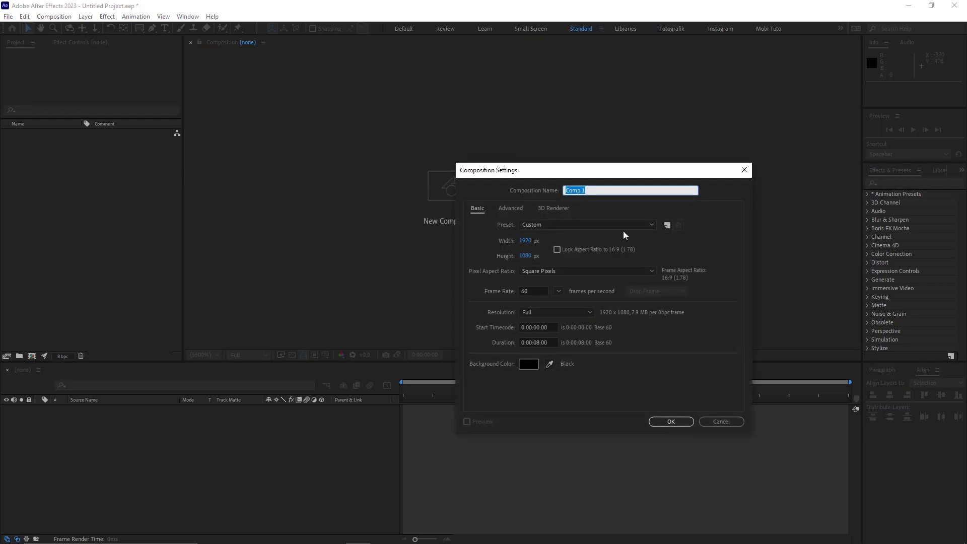
pyautogui.click(625, 226)
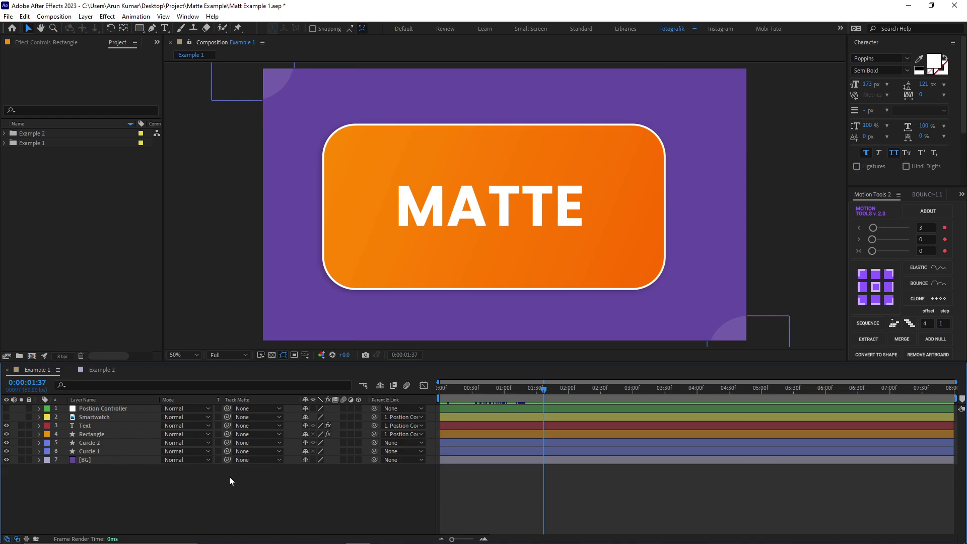
# Step: Toggle the Modes columns with F4 and scrub the timeline to watch M, A, T rise in
pyautogui.press('F4')
pyautogui.press('F4')
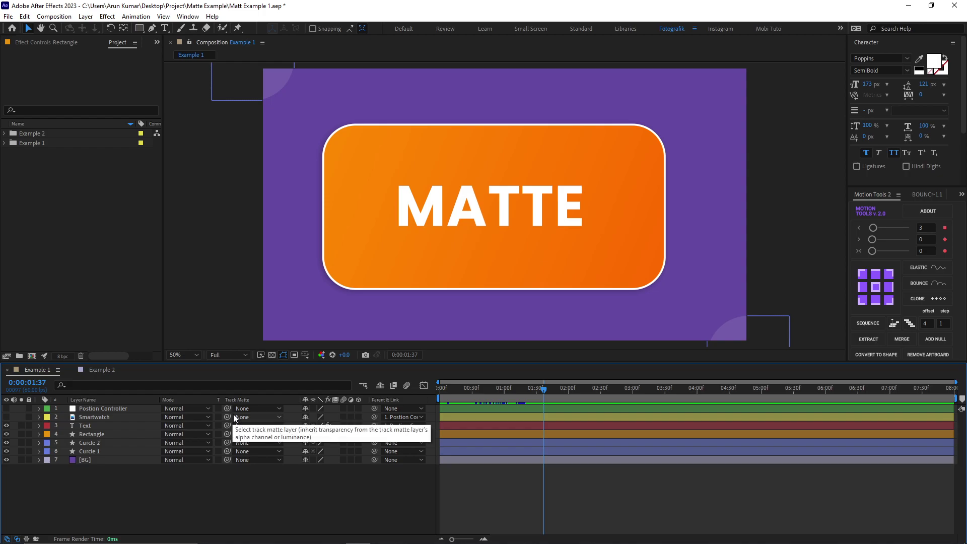
pyautogui.click(495, 388)
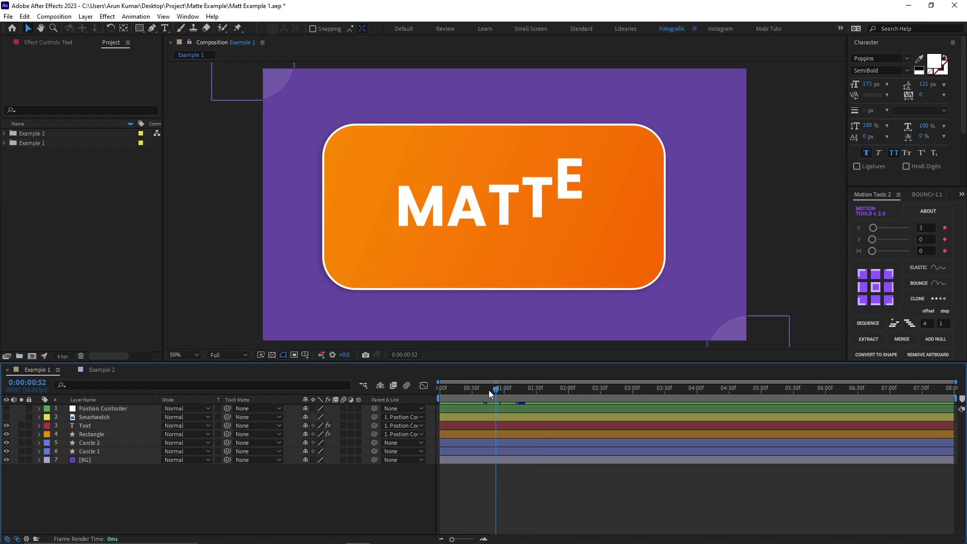
pyautogui.moveTo(457, 390); pyautogui.dragTo(512, 391)
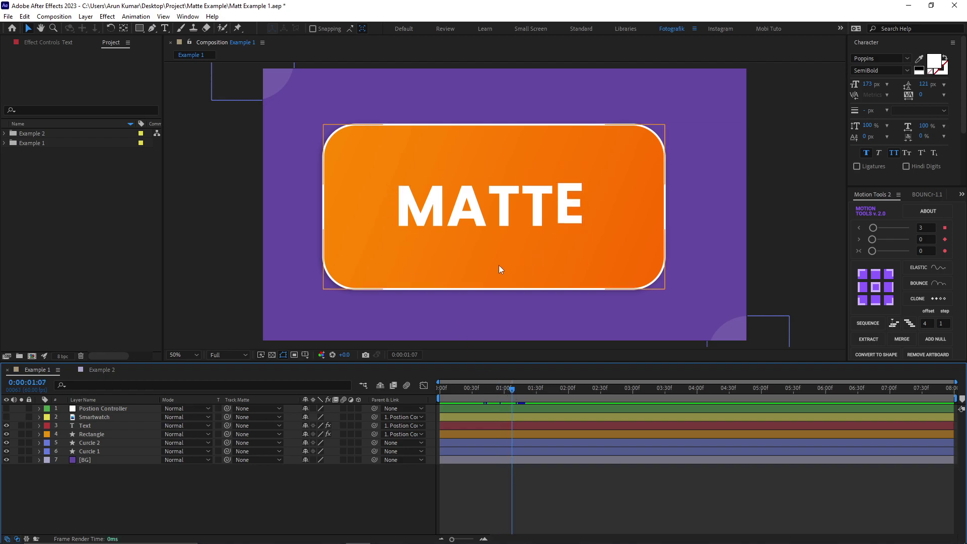
pyautogui.moveTo(495, 389)
pyautogui.mouseDown()
pyautogui.moveTo(449, 390)
pyautogui.moveTo(464, 393)
pyautogui.mouseUp()
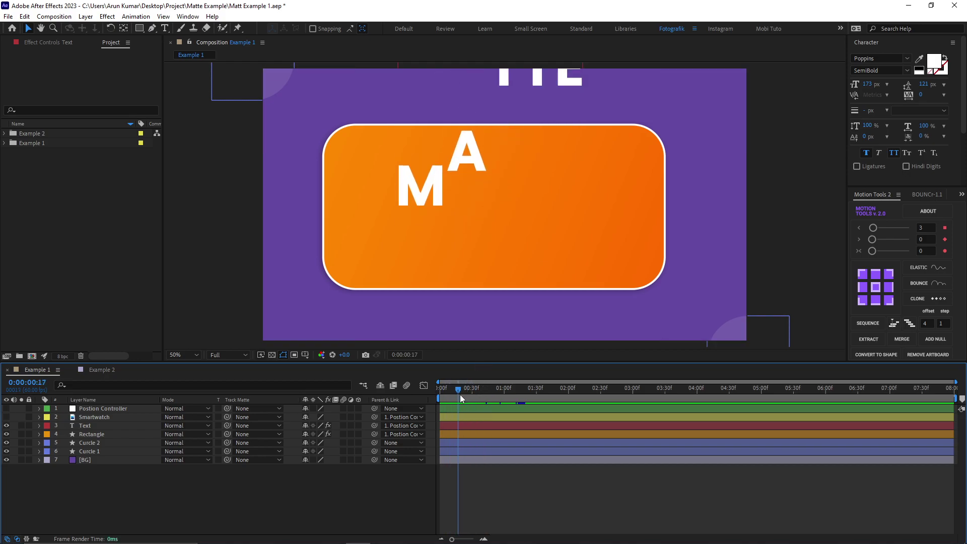
pyautogui.moveTo(464, 393); pyautogui.dragTo(479, 400)
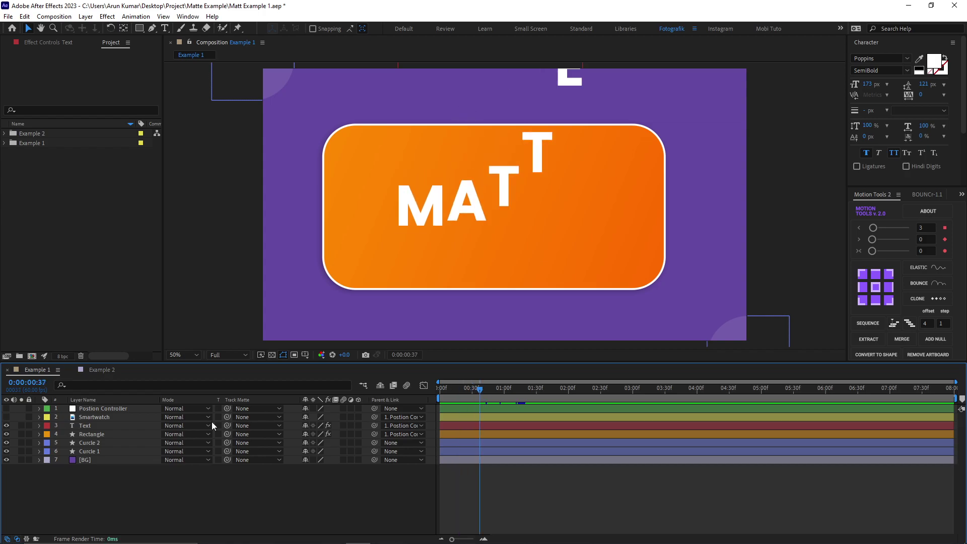
pyautogui.click(132, 427)
# Step: Put the Text layer back above Rectangle and pick-whip its Track Matte to Rectangle
pyautogui.moveTo(125, 428); pyautogui.dragTo(122, 437)
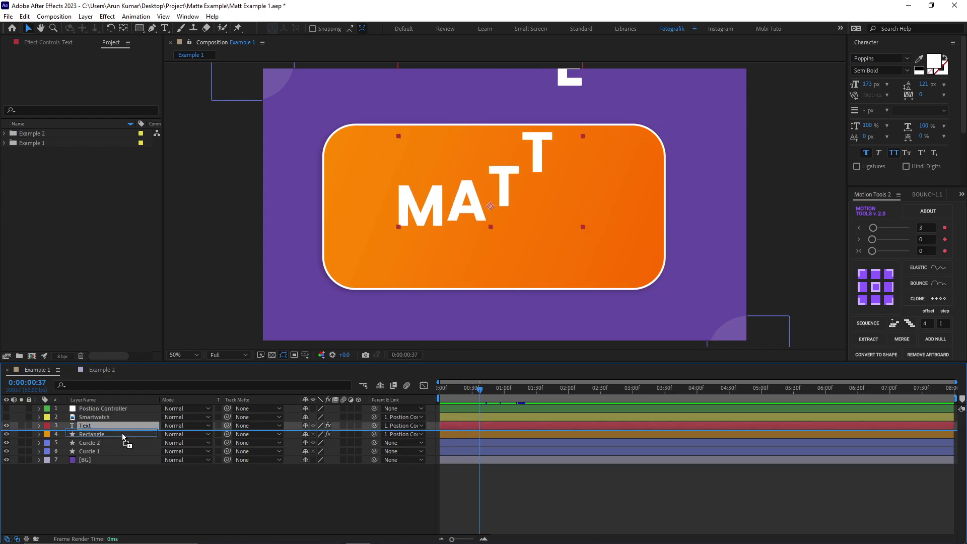
pyautogui.click(122, 430)
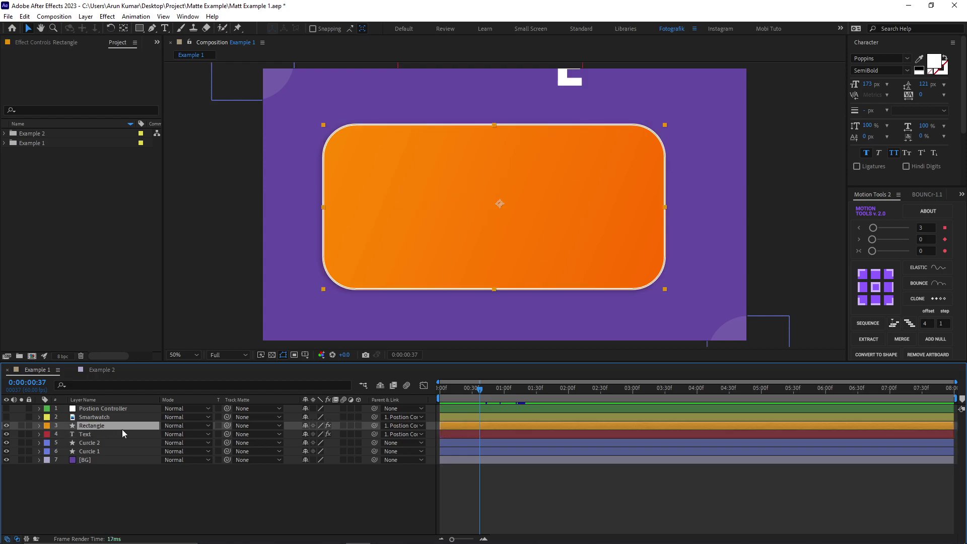
pyautogui.click(117, 434)
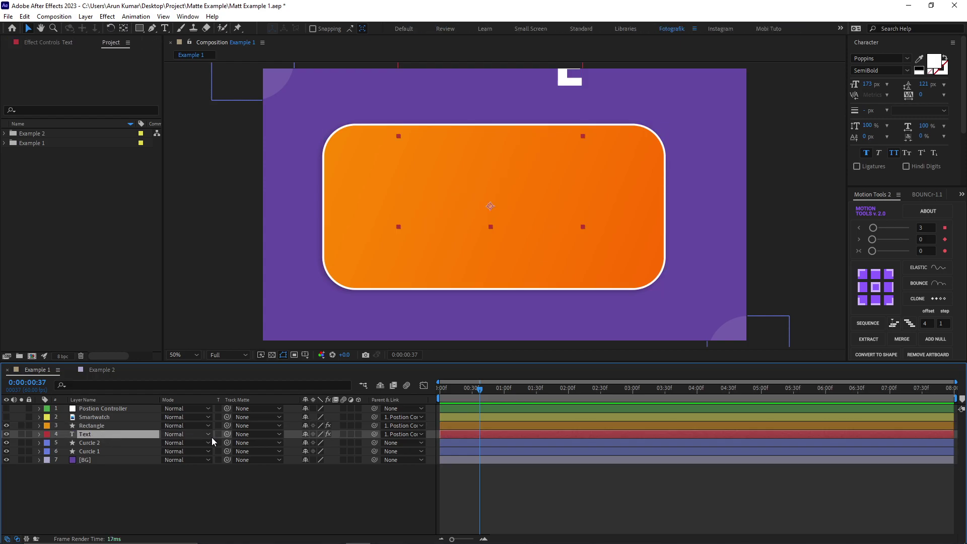
pyautogui.click(249, 435)
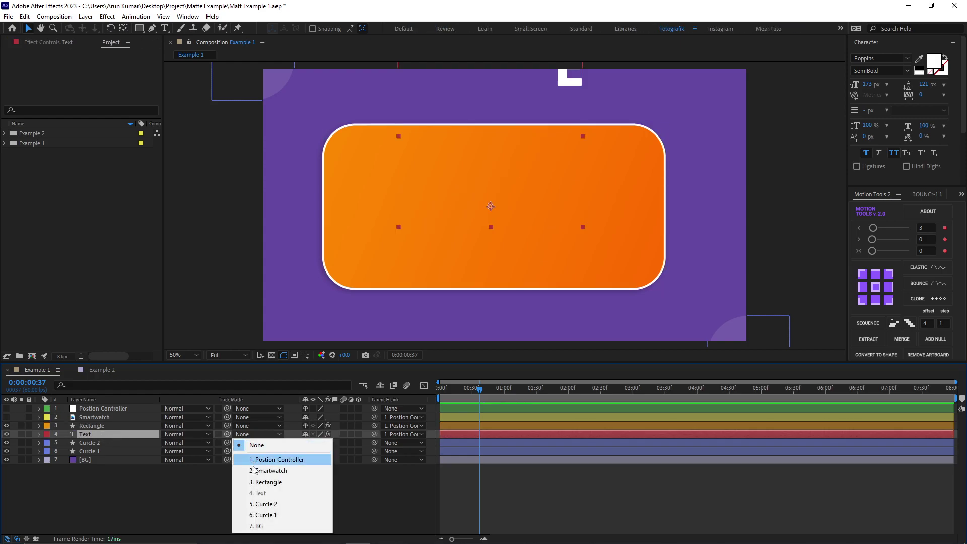
pyautogui.click(200, 482)
pyautogui.click(200, 482)
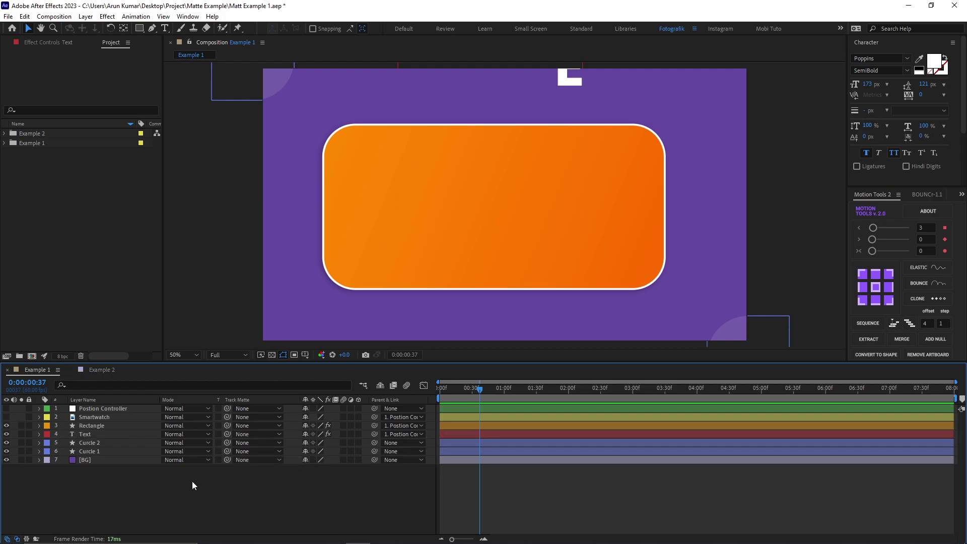
pyautogui.click(105, 434)
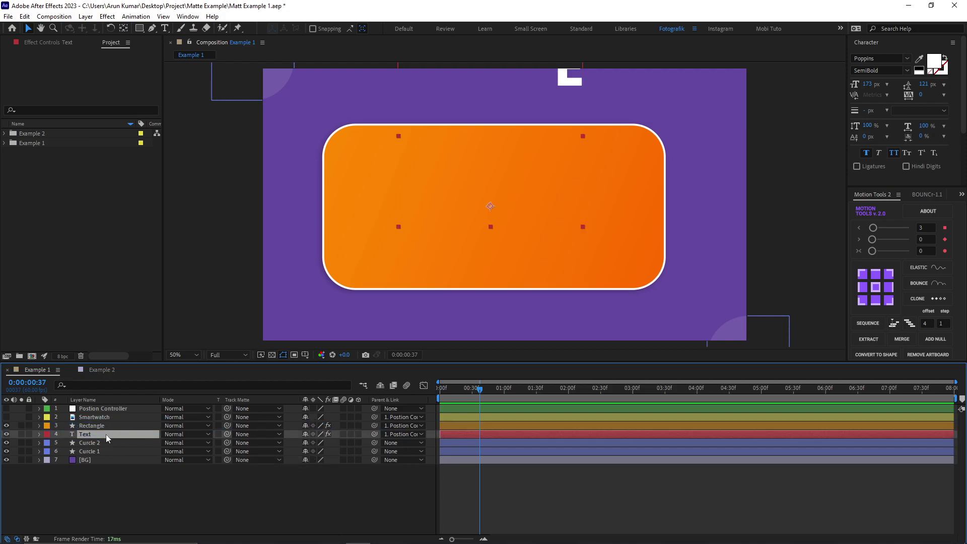
pyautogui.moveTo(105, 435); pyautogui.dragTo(146, 427)
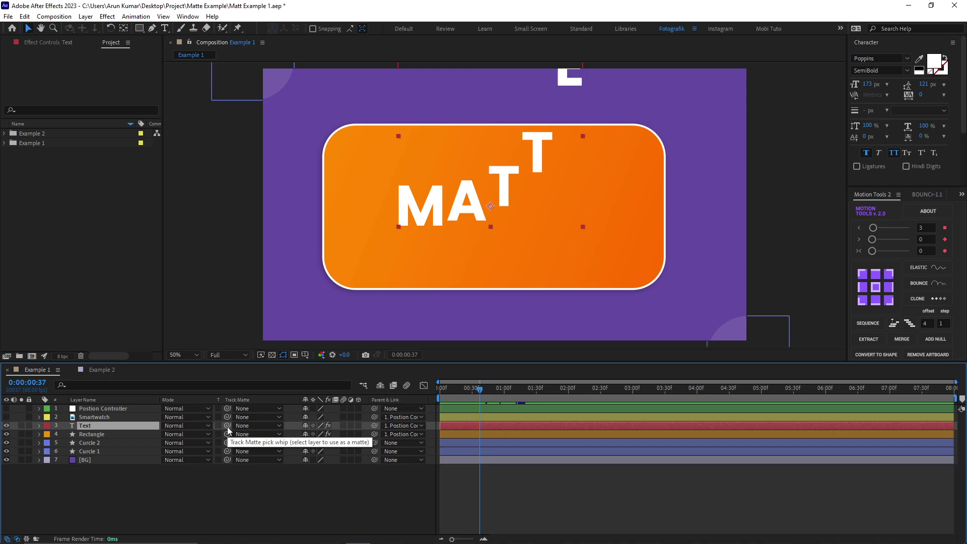
pyautogui.moveTo(228, 427); pyautogui.dragTo(120, 435)
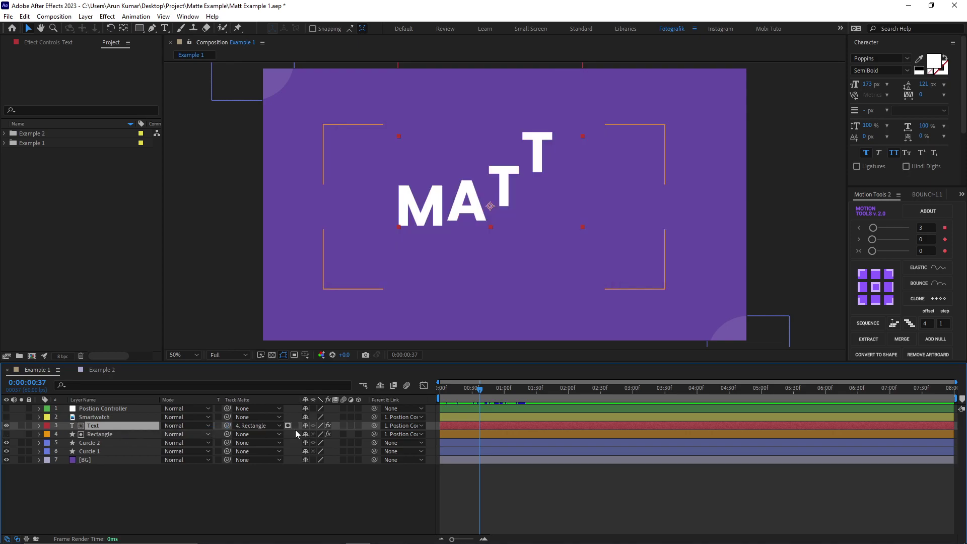
# Step: Play the matted text animation and make the Rectangle layer visible again
pyautogui.moveTo(449, 393); pyautogui.dragTo(468, 391)
pyautogui.press('space')
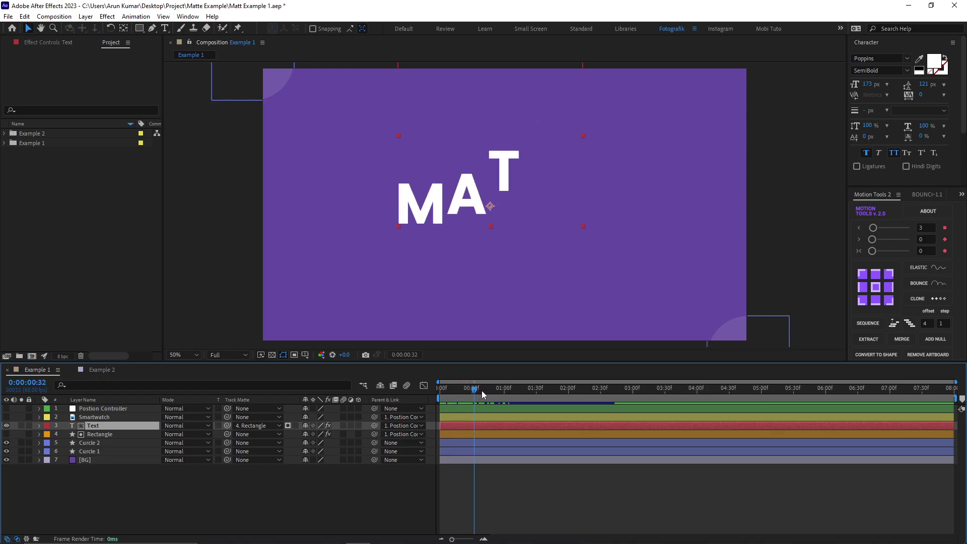
pyautogui.moveTo(495, 396); pyautogui.dragTo(473, 397)
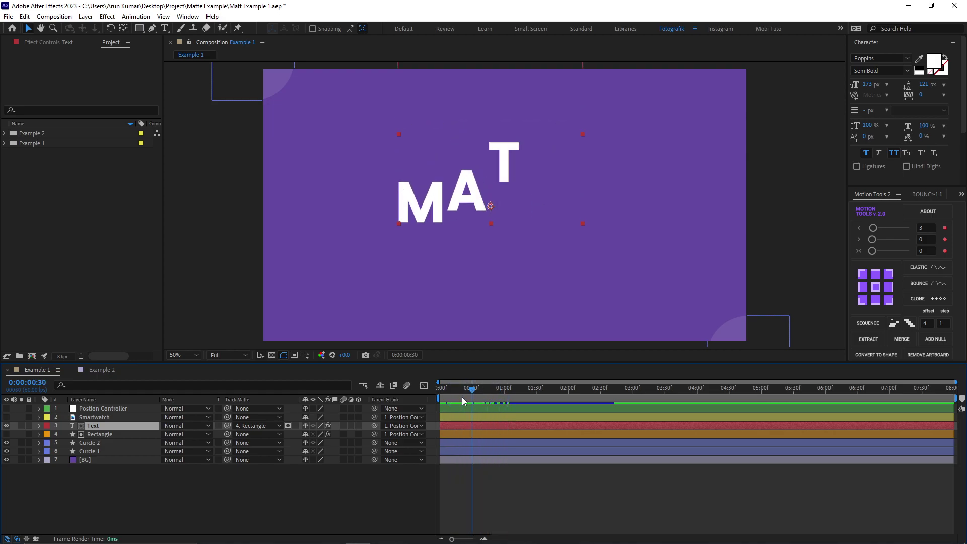
pyautogui.click(120, 435)
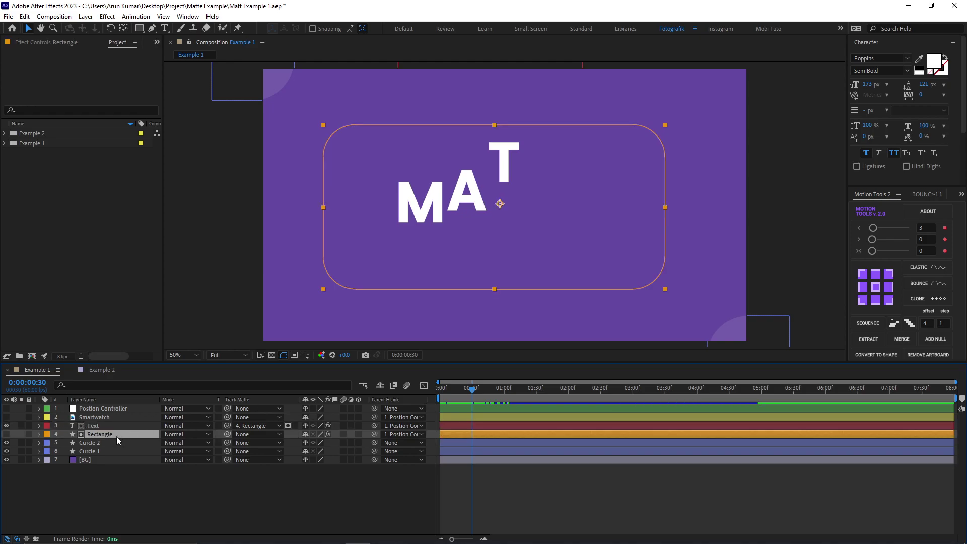
pyautogui.click(6, 434)
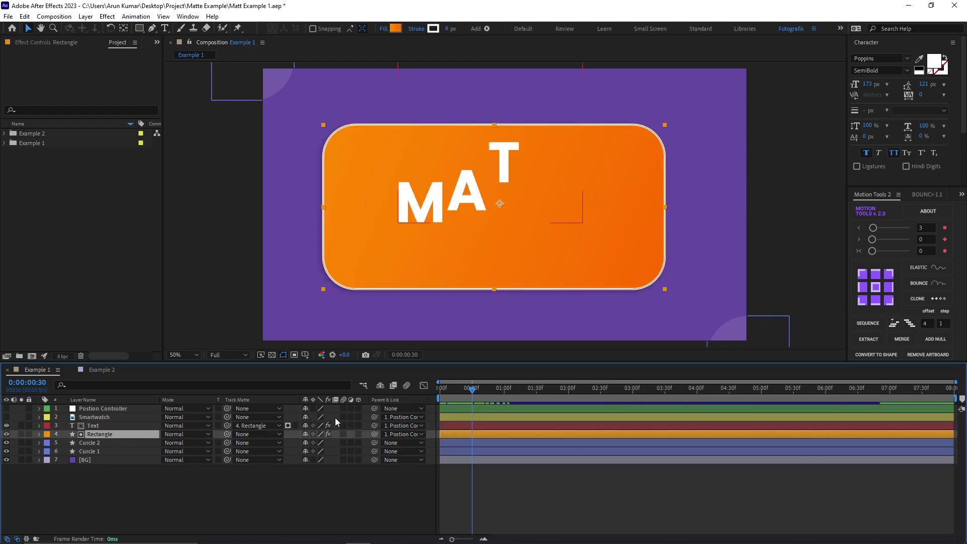
# Step: Scrub to the MAT frame, advance a few frames, and play the MATTE animation
pyautogui.moveTo(472, 395)
pyautogui.mouseDown()
pyautogui.moveTo(449, 394)
pyautogui.moveTo(494, 406)
pyautogui.moveTo(479, 411)
pyautogui.mouseUp()
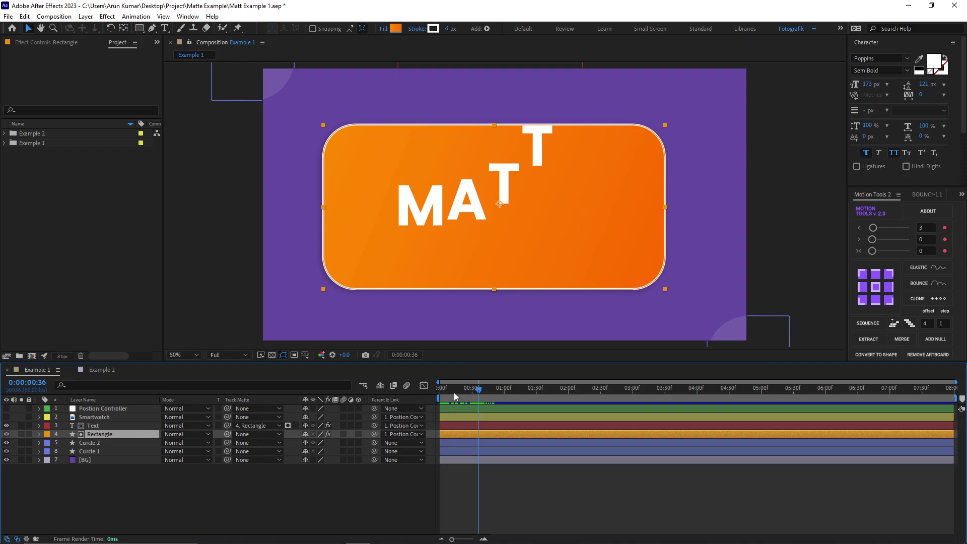
pyautogui.moveTo(455, 392); pyautogui.dragTo(486, 397)
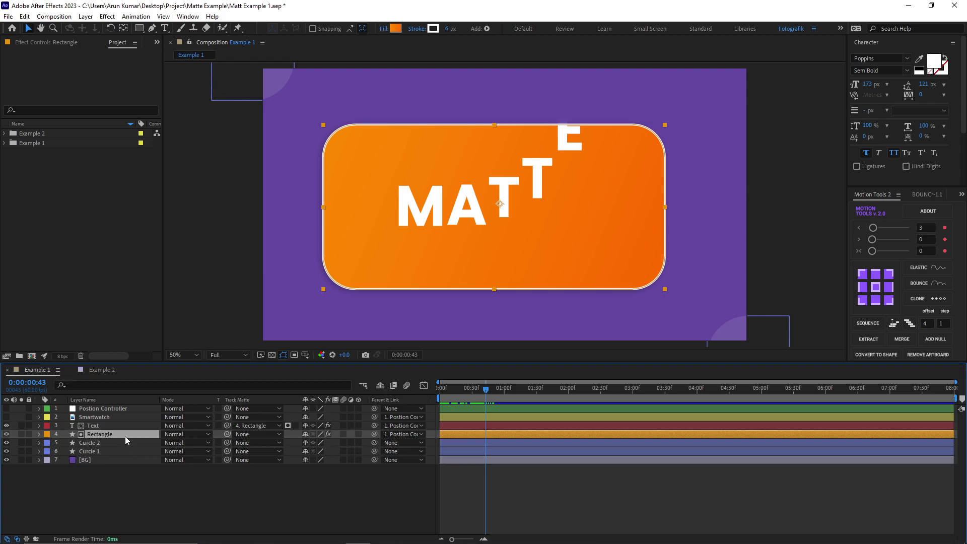
pyautogui.press('pagedown')
pyautogui.press('pagedown')
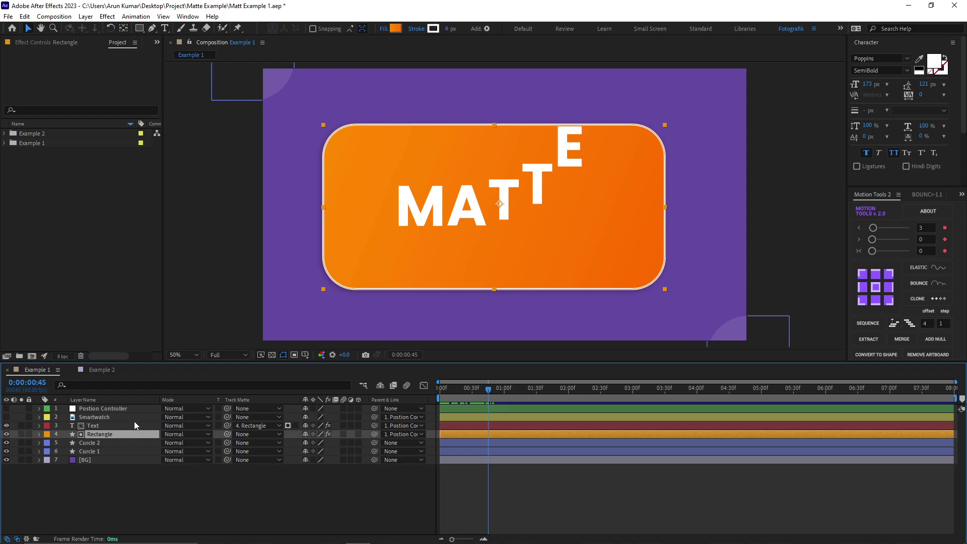
pyautogui.press('space')
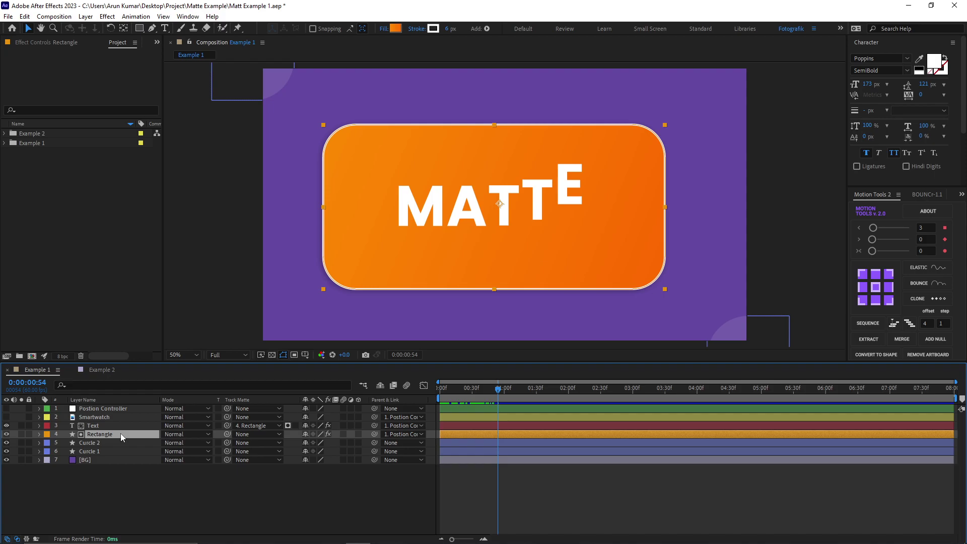
pyautogui.moveTo(120, 433); pyautogui.dragTo(117, 454)
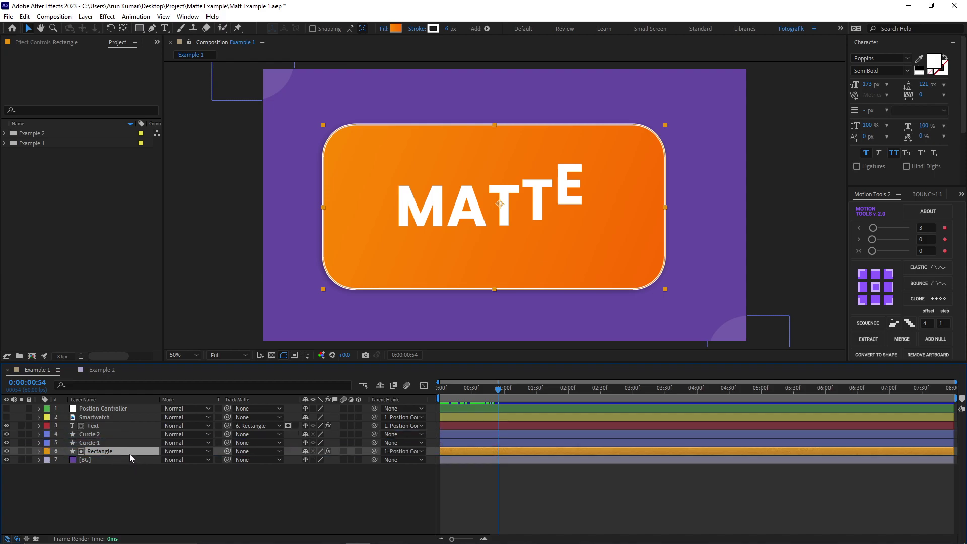
pyautogui.moveTo(498, 390)
pyautogui.mouseDown()
pyautogui.moveTo(505, 399)
pyautogui.moveTo(457, 392)
pyautogui.moveTo(500, 394)
pyautogui.mouseUp()
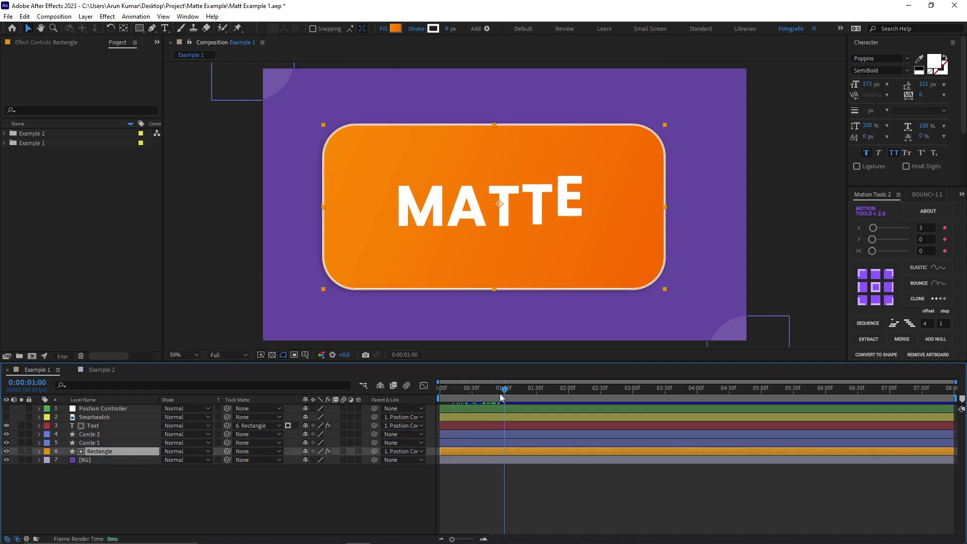
pyautogui.hotkey('ctrl', 'z')
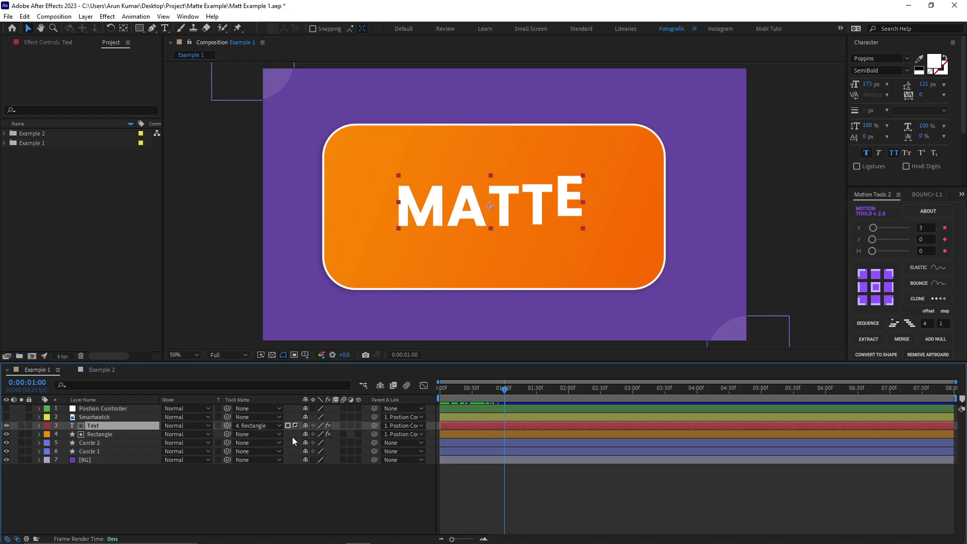
pyautogui.moveTo(456, 392); pyautogui.dragTo(481, 393)
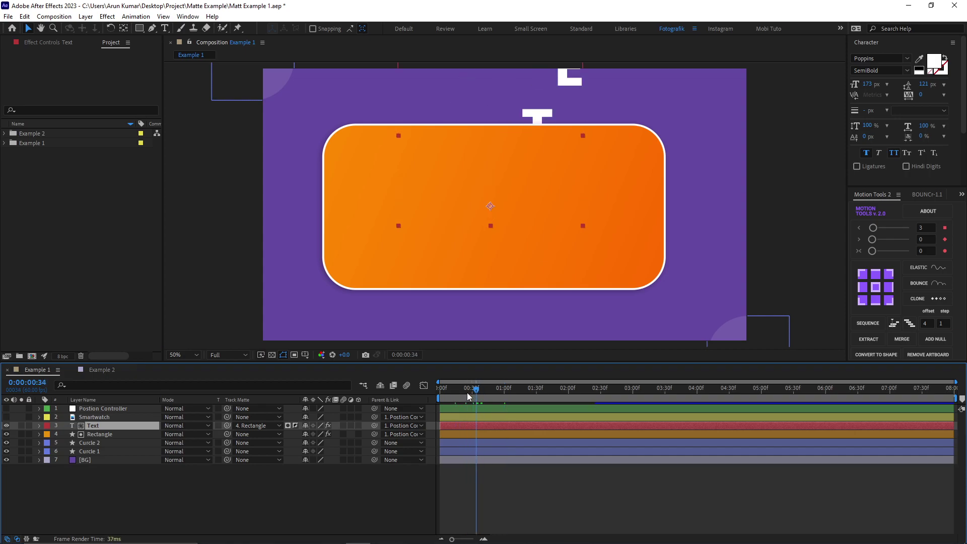
pyautogui.moveTo(482, 393)
pyautogui.mouseDown()
pyautogui.moveTo(467, 393)
pyautogui.moveTo(475, 398)
pyautogui.mouseUp()
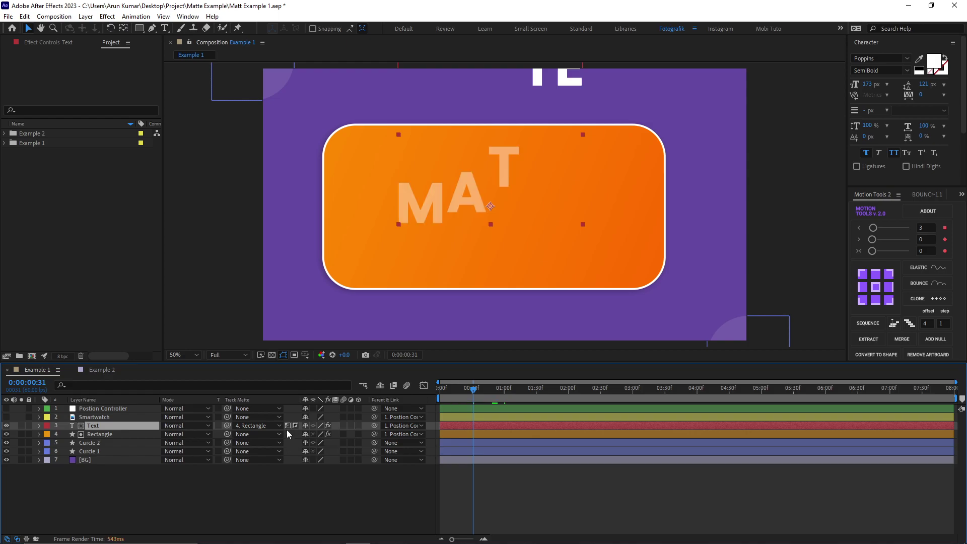
pyautogui.press('space')
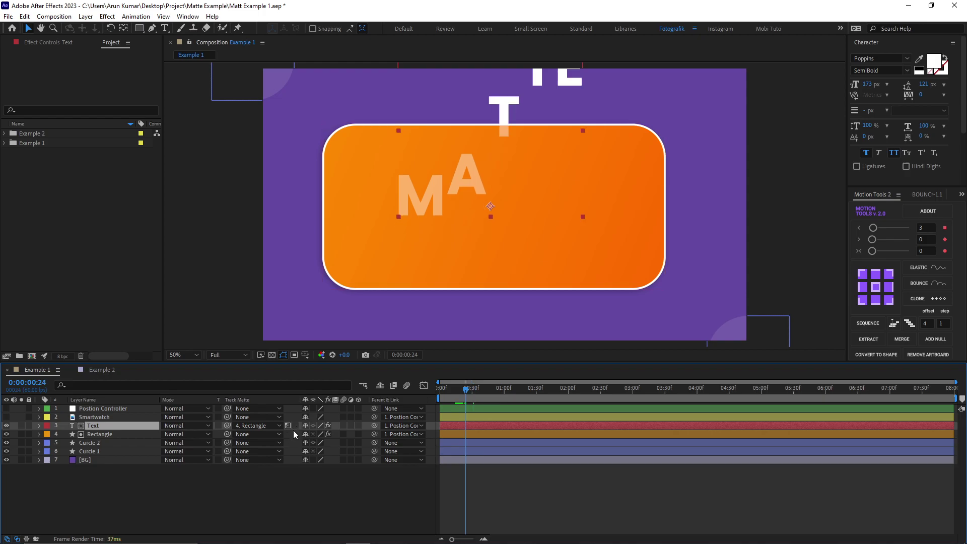
pyautogui.click(451, 394)
pyautogui.moveTo(452, 393); pyautogui.dragTo(513, 394)
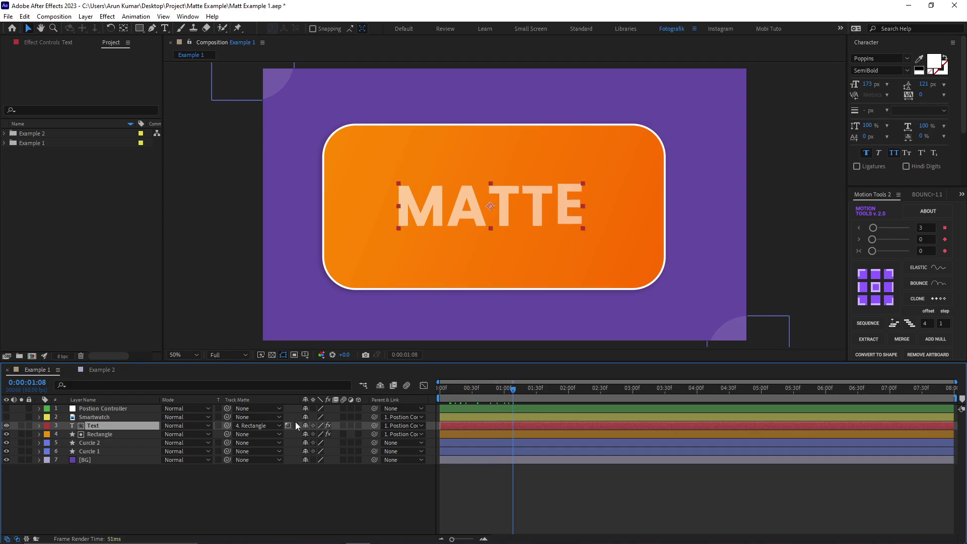
pyautogui.click(287, 426)
pyautogui.click(490, 388)
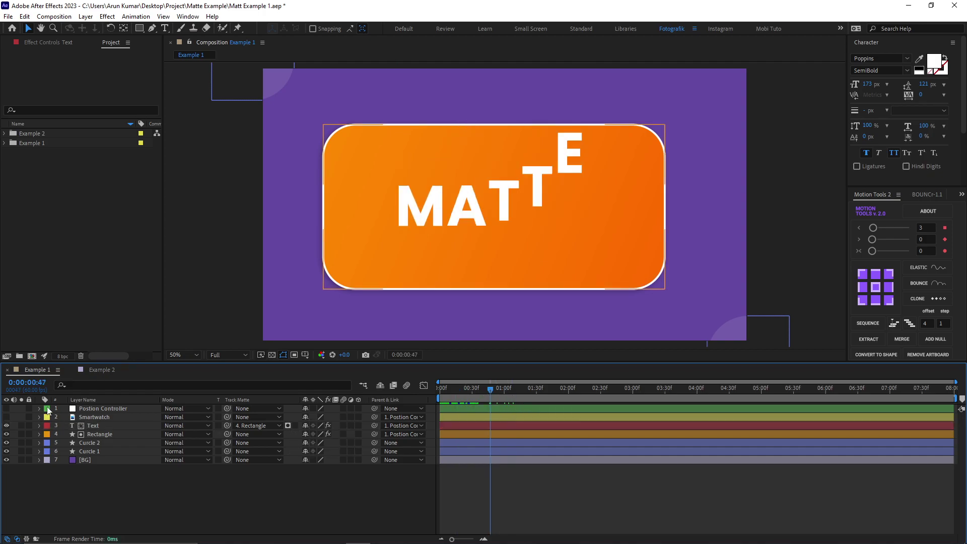
# Step: Show the Smartwatch layer and set the Text layer as its track matte
pyautogui.click(94, 417)
pyautogui.click(7, 417)
pyautogui.press('space')
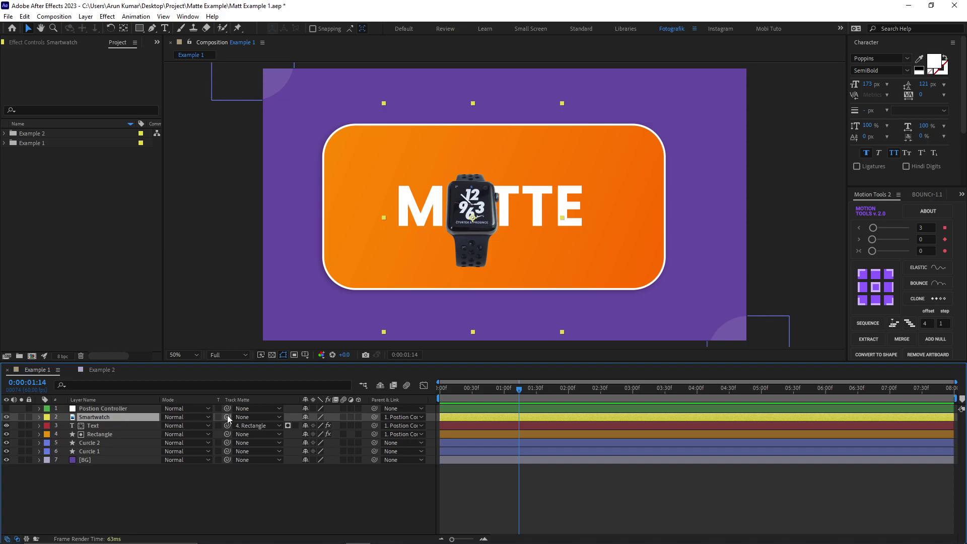
pyautogui.moveTo(227, 417); pyautogui.dragTo(103, 425)
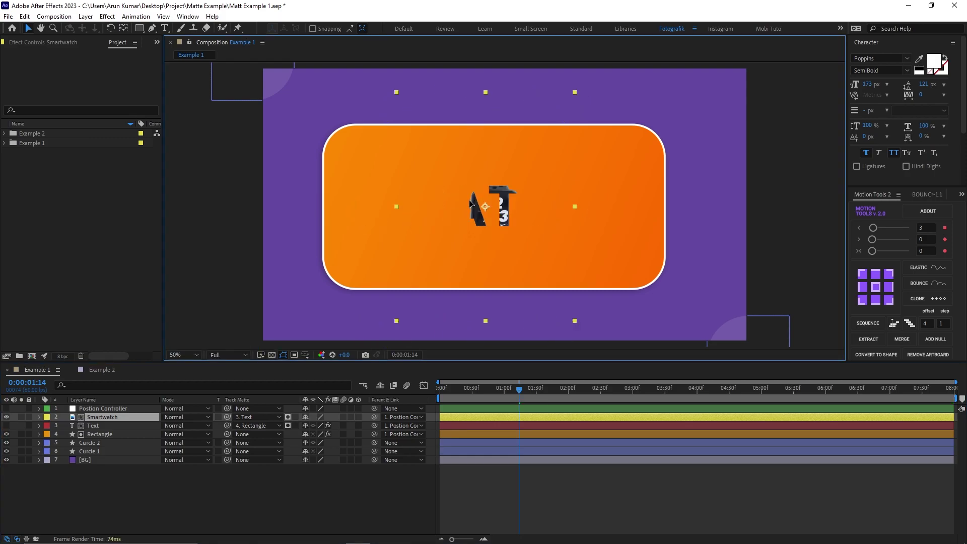
# Step: Re-enable the Text layer, reposition the watch within the letters, then switch to Example 2
pyautogui.click(6, 426)
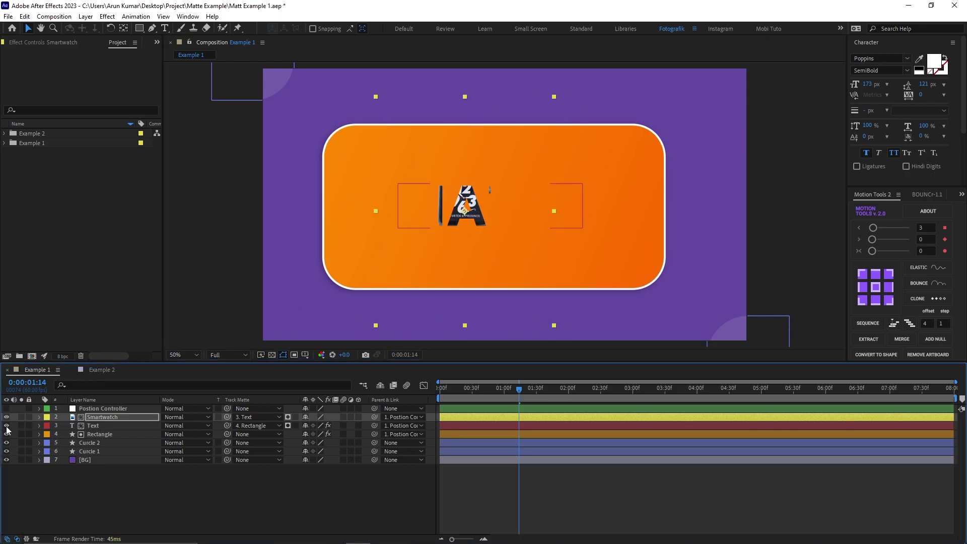
pyautogui.moveTo(486, 219); pyautogui.dragTo(523, 201)
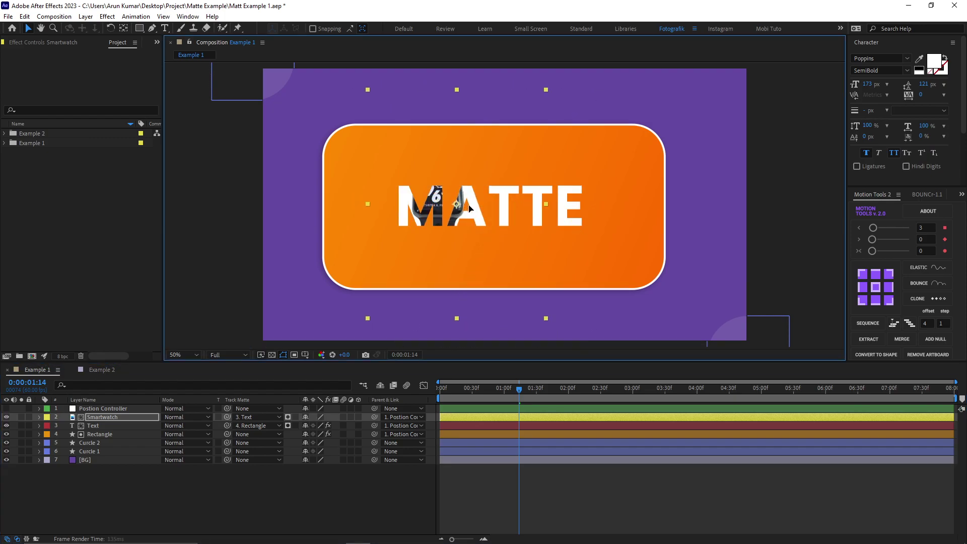
pyautogui.moveTo(523, 202); pyautogui.dragTo(494, 214)
pyautogui.click(96, 374)
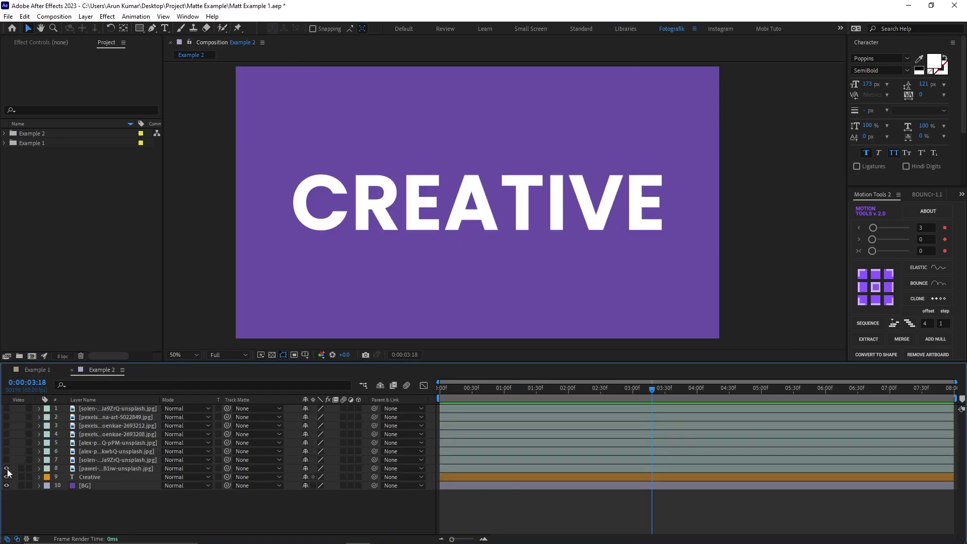
# Step: Turn on image layers 1–8, select them all, and set layer 9 Creative as their track matte
pyautogui.moveTo(6, 469); pyautogui.dragTo(7, 409)
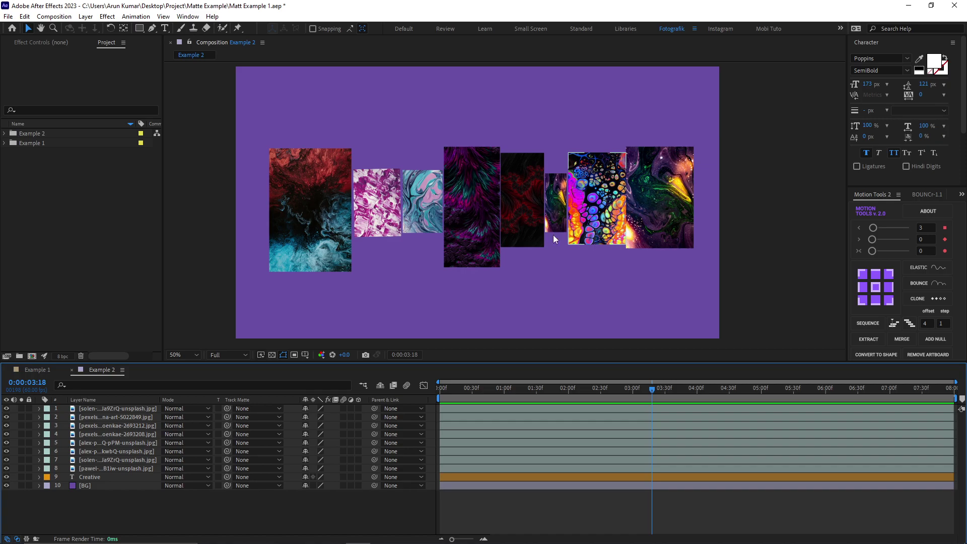
pyautogui.click(122, 469)
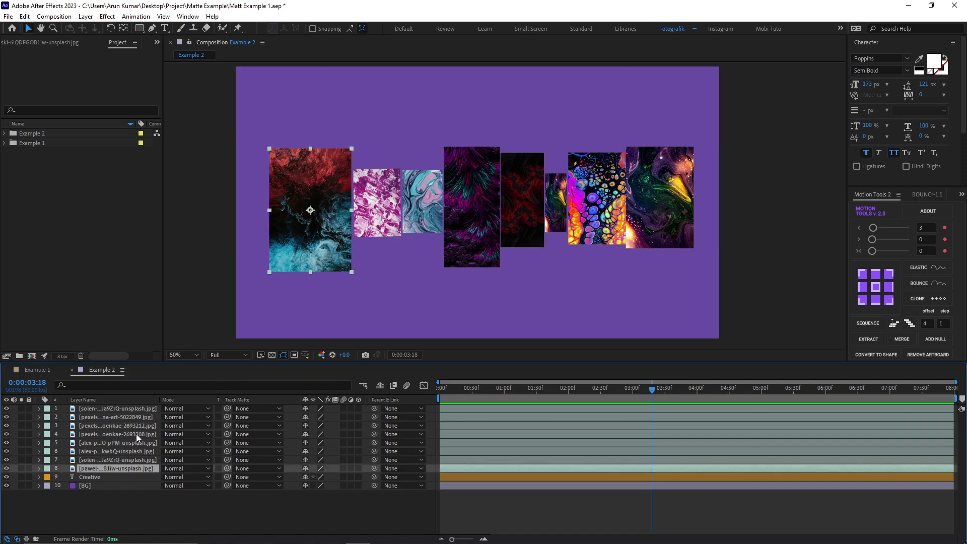
pyautogui.keyDown('shift'); pyautogui.click(137, 409); pyautogui.keyUp('shift')
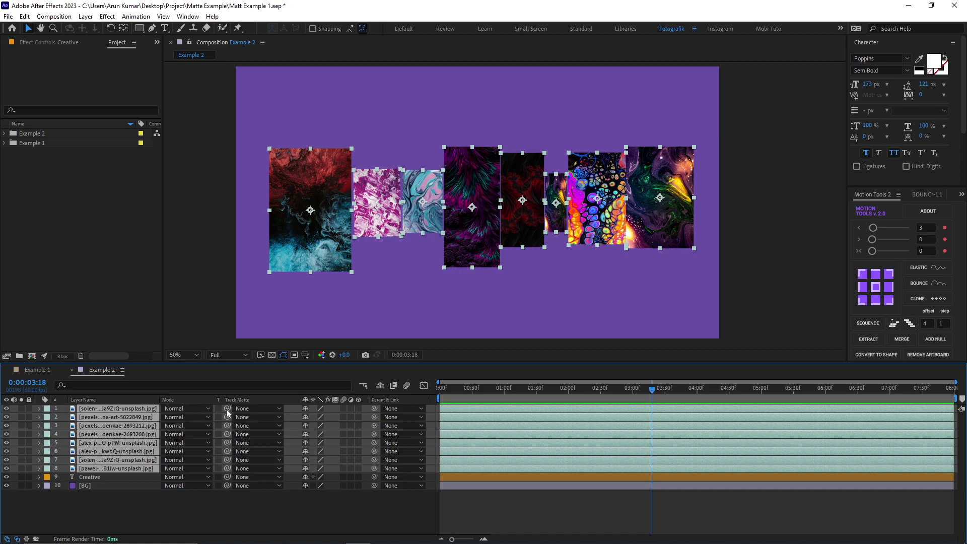
pyautogui.moveTo(227, 409); pyautogui.dragTo(112, 476)
pyautogui.click(465, 498)
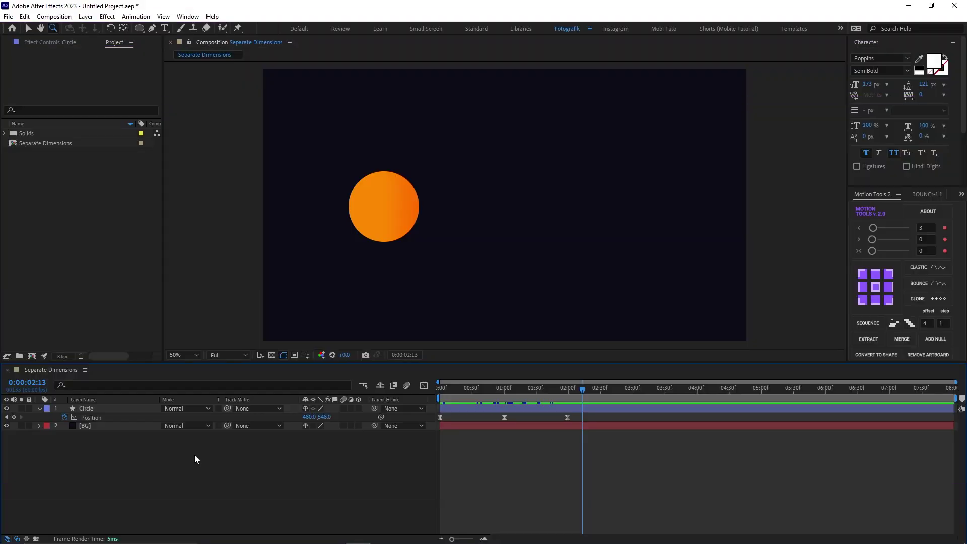
# Step: Apply Separate Dimensions to the Circle layer's Position to get X Position and Y Position
pyautogui.click(126, 412)
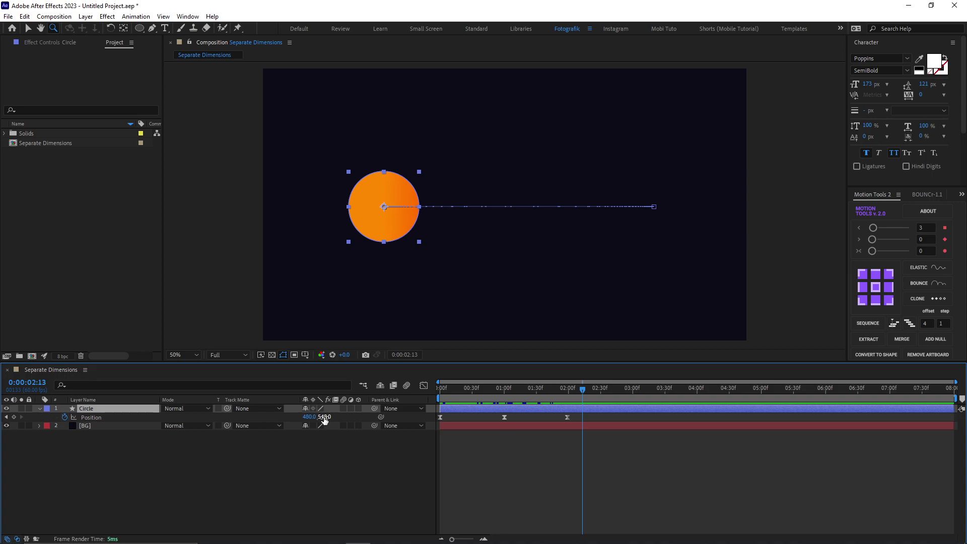
pyautogui.click(126, 419)
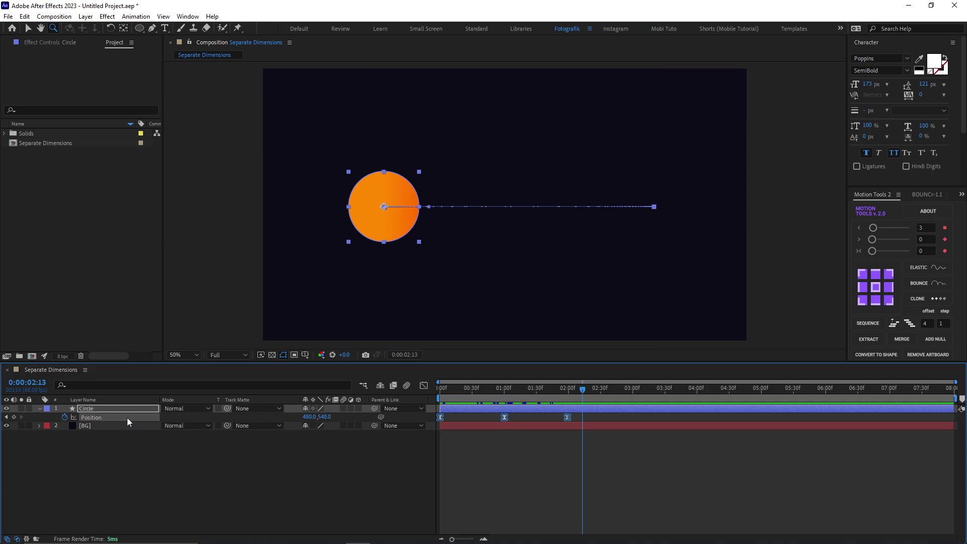
pyautogui.rightClick(127, 418)
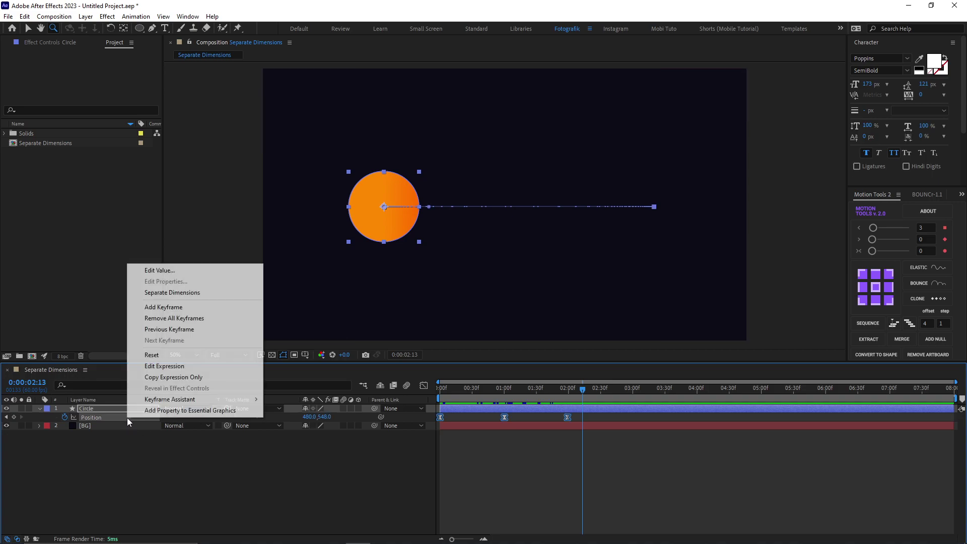
pyautogui.click(191, 299)
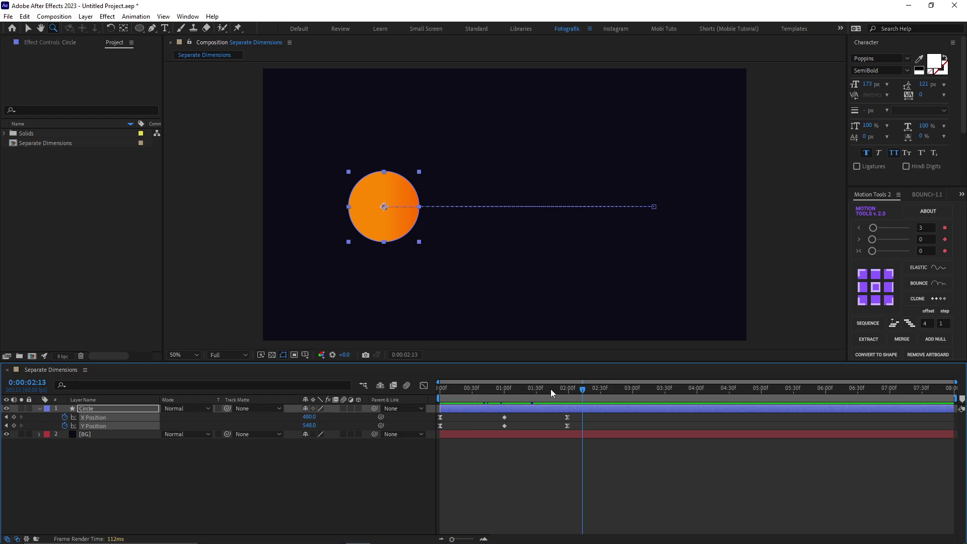
# Step: Enable Default Position Properties to Separated Dimensions in the General preferences
pyautogui.click(25, 16)
pyautogui.moveTo(132, 310)
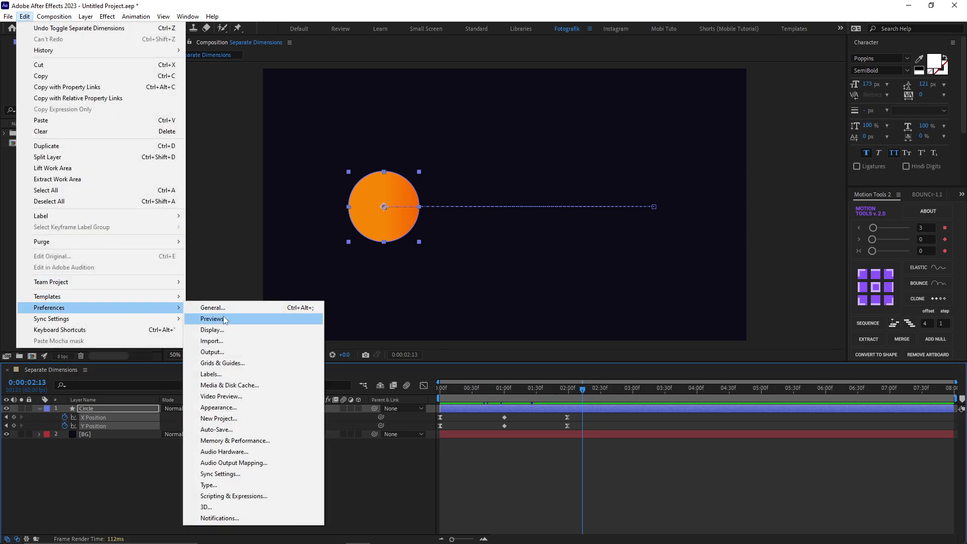
pyautogui.click(226, 313)
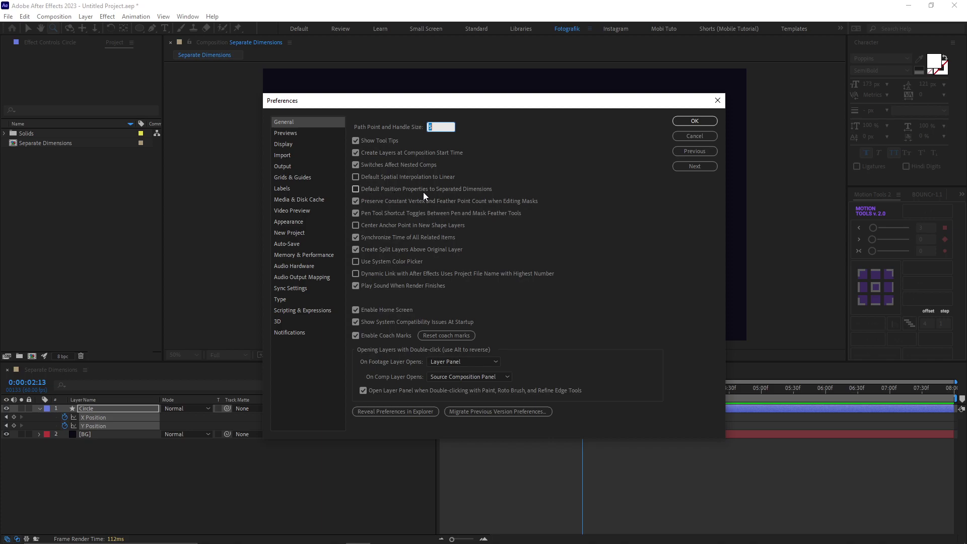
pyautogui.click(355, 188)
pyautogui.click(691, 123)
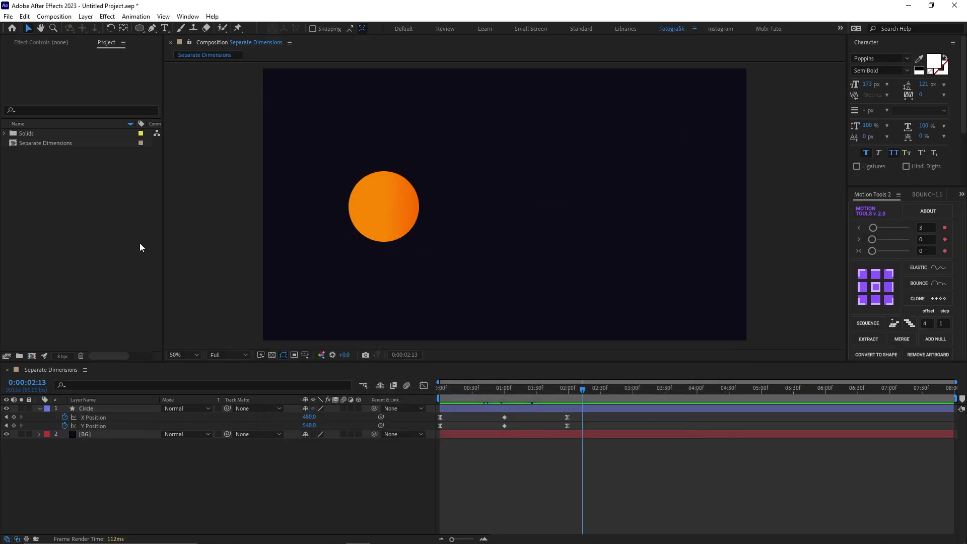
# Step: Draw a perfect circle with the Ellipse tool and reveal its Position properties with P
pyautogui.press('q')
pyautogui.moveTo(511, 145); pyautogui.dragTo(578, 211)
pyautogui.press('p')
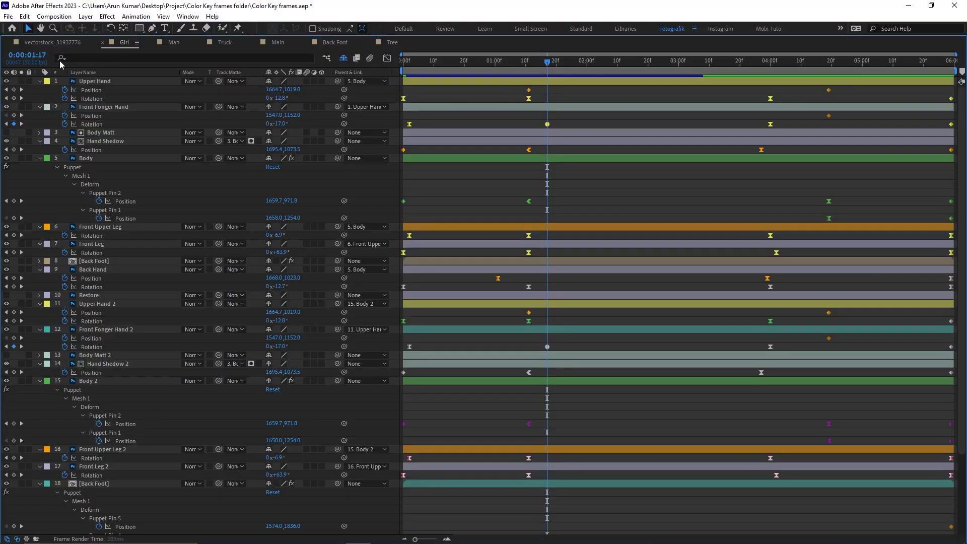
pyautogui.click(47, 82)
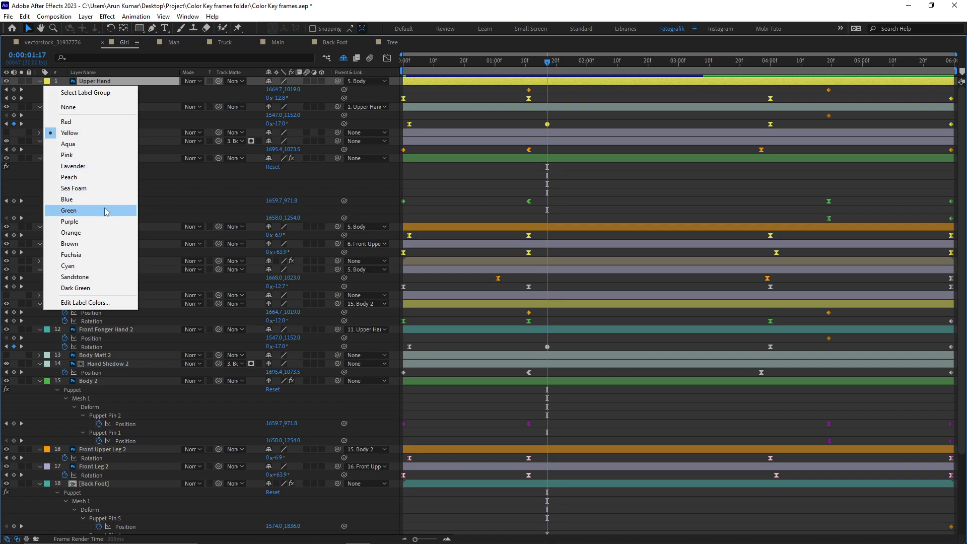
pyautogui.click(479, 190)
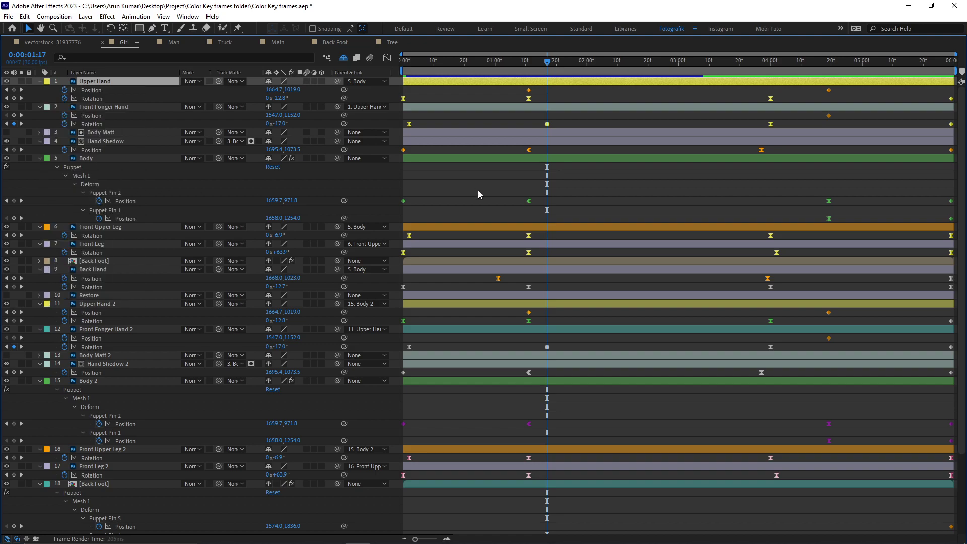
pyautogui.click(478, 191)
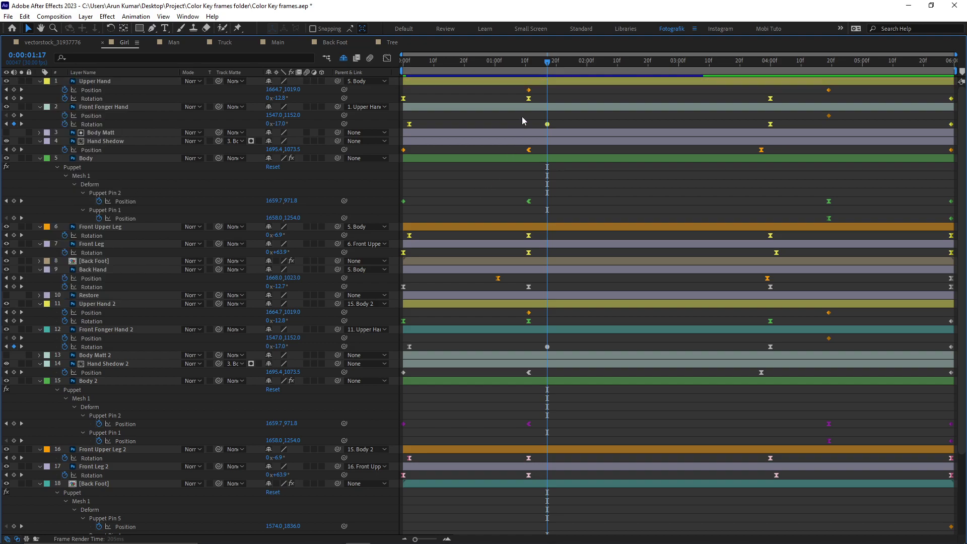
pyautogui.click(529, 91)
pyautogui.rightClick(529, 91)
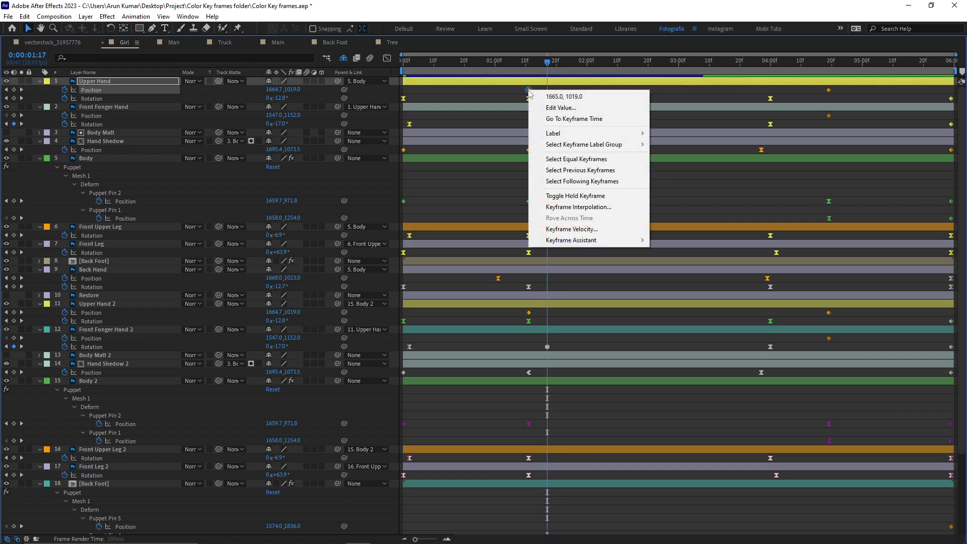
pyautogui.moveTo(559, 133)
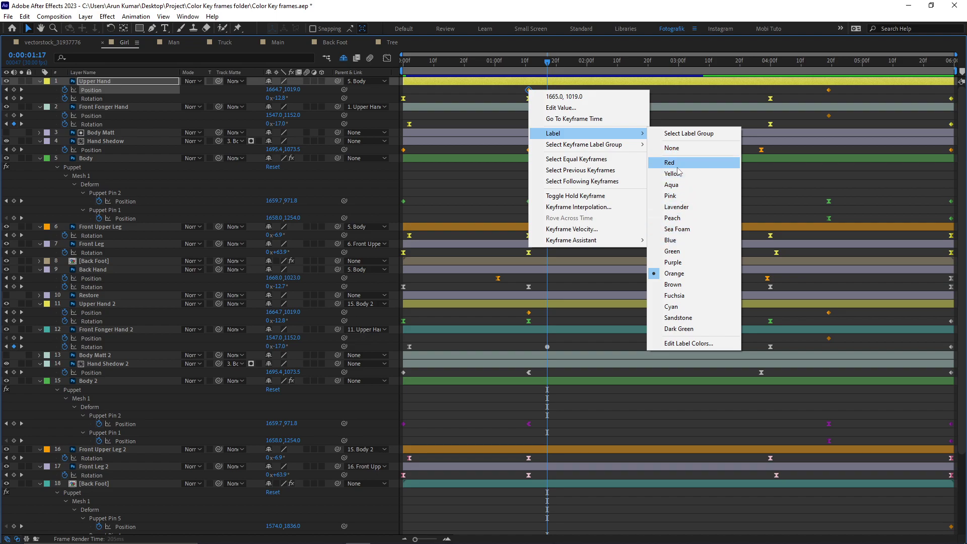
pyautogui.click(693, 251)
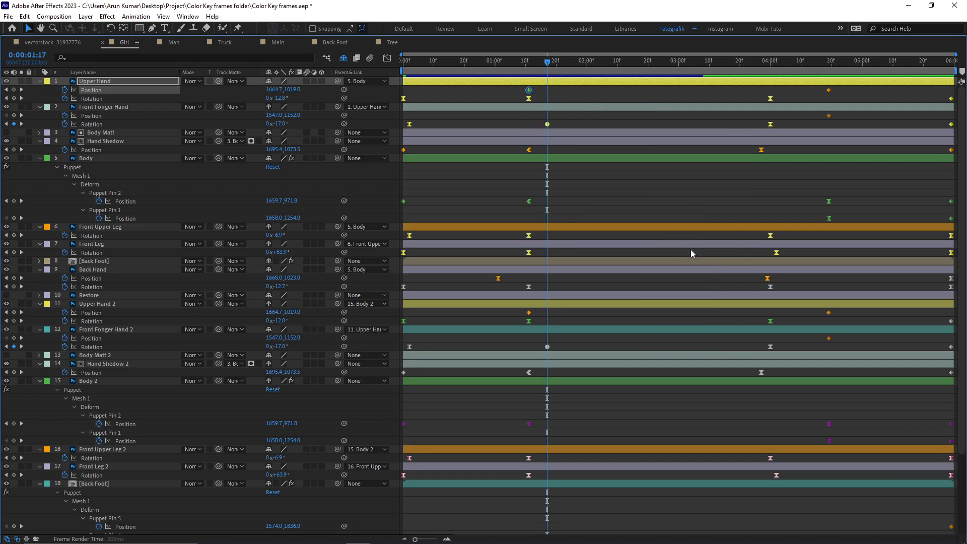
pyautogui.click(633, 190)
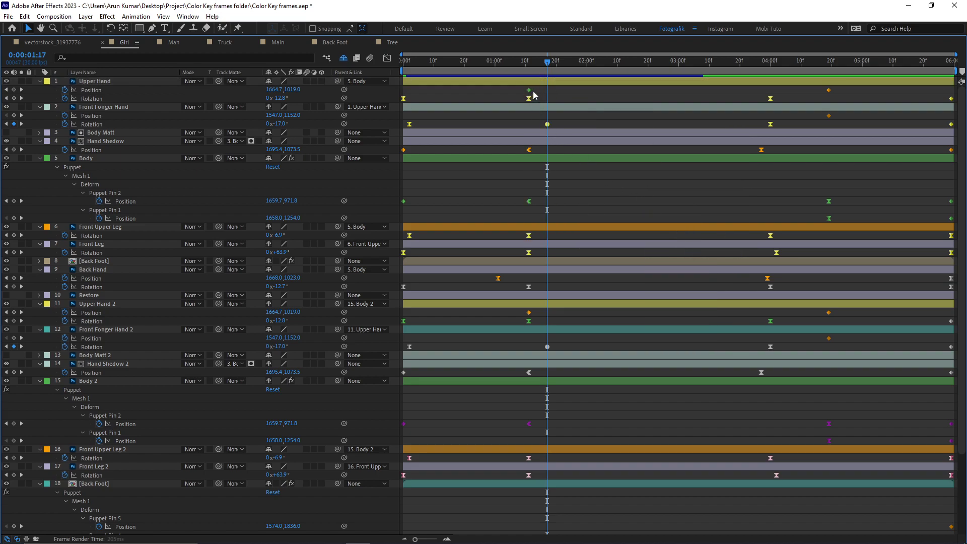
pyautogui.rightClick(529, 91)
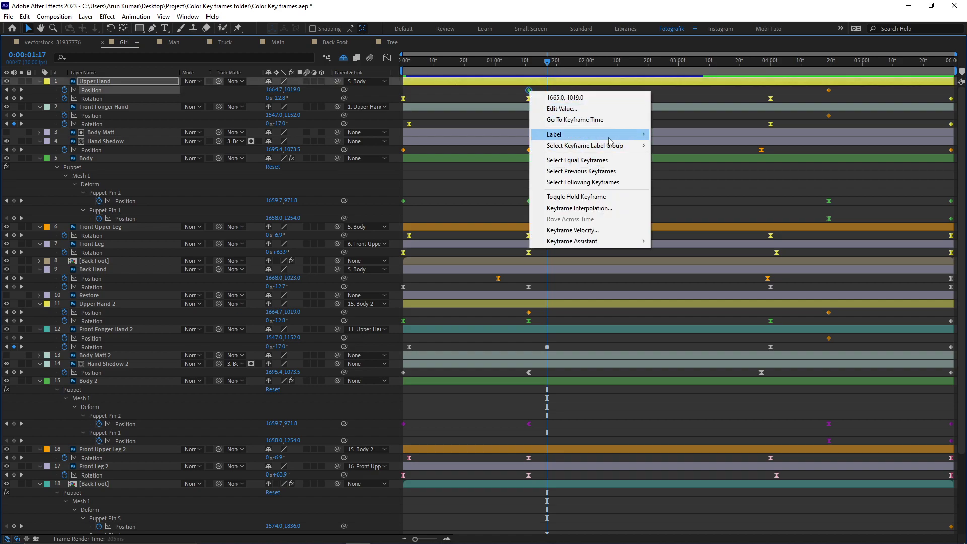
pyautogui.click(703, 277)
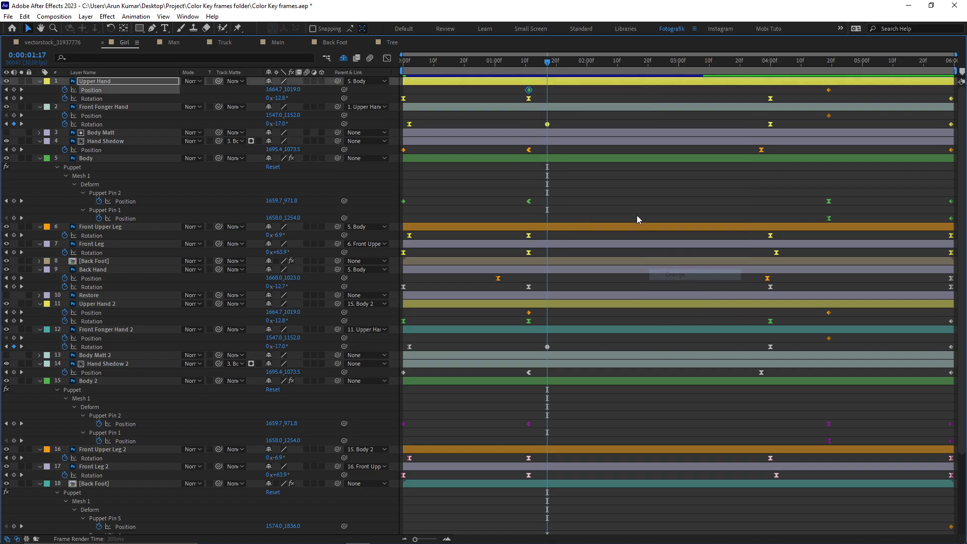
pyautogui.click(578, 100)
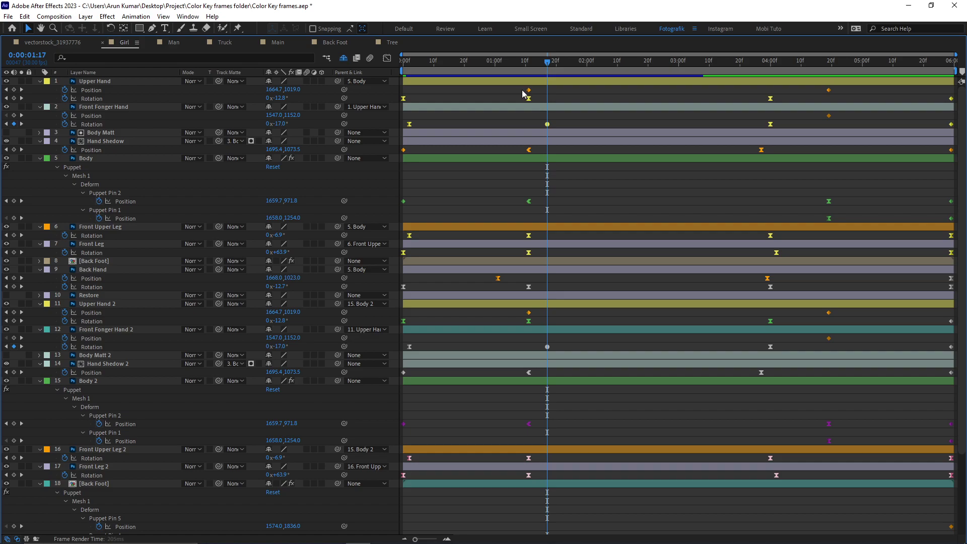
pyautogui.moveTo(522, 93); pyautogui.dragTo(838, 91)
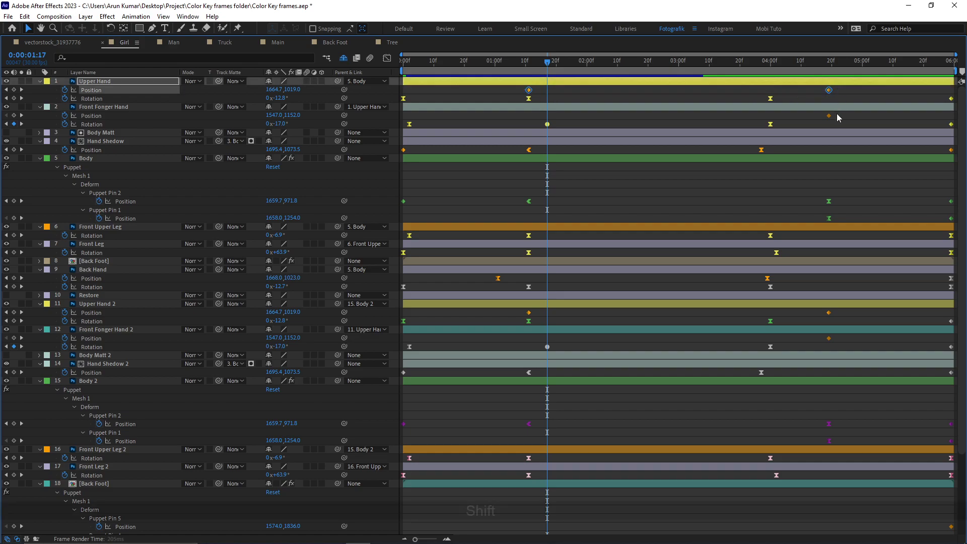
pyautogui.keyDown('shift'); pyautogui.click(829, 115); pyautogui.keyUp('shift')
pyautogui.moveTo(524, 150); pyautogui.dragTo(794, 162)
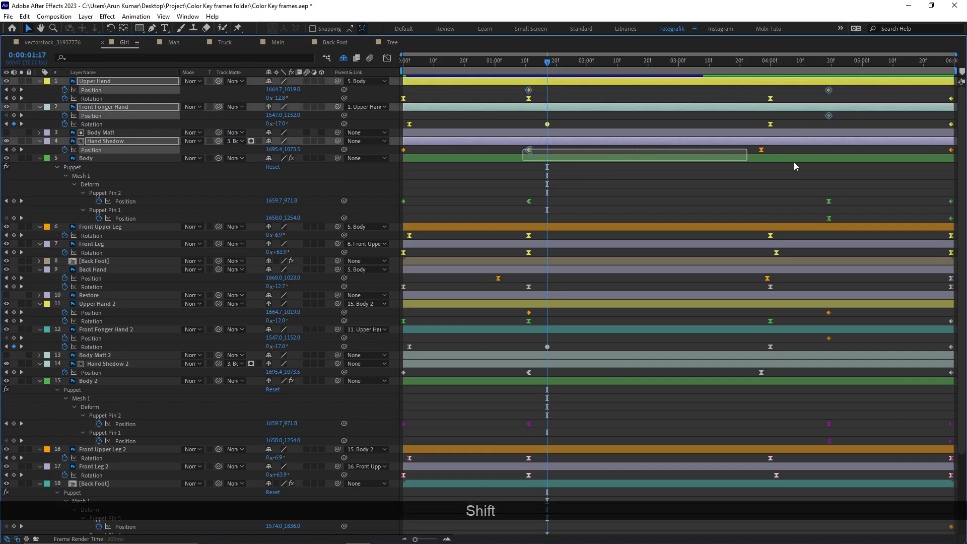
pyautogui.moveTo(397, 160); pyautogui.dragTo(398, 159)
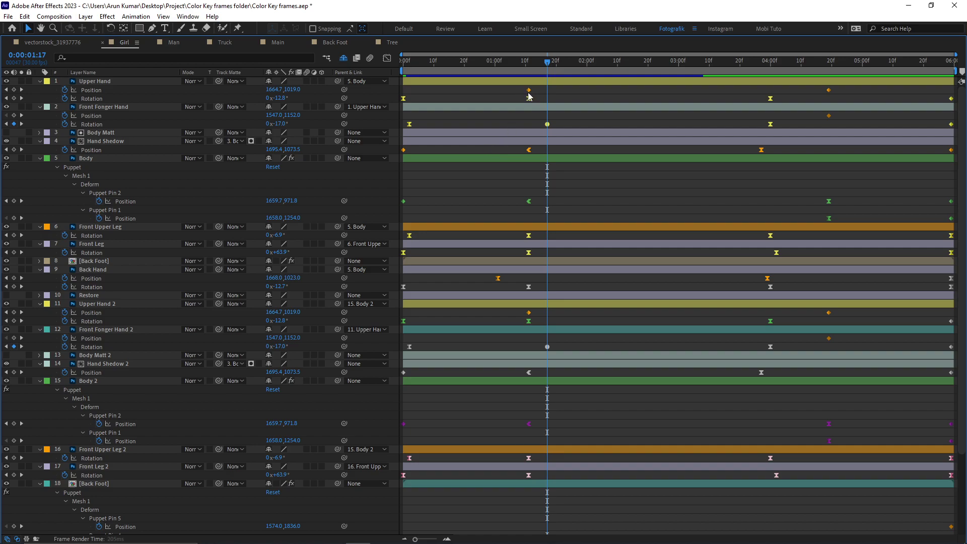
pyautogui.moveTo(529, 92)
pyautogui.rightClick(529, 91)
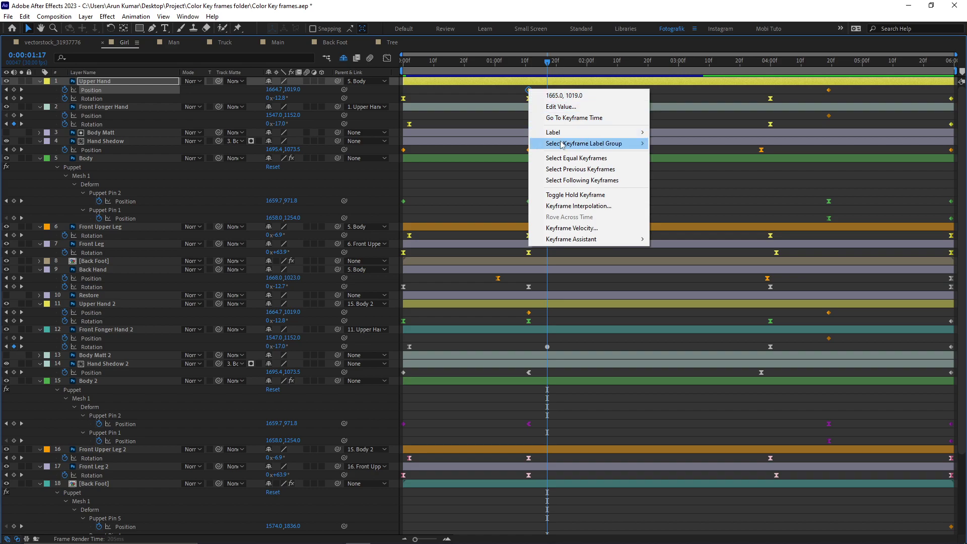
pyautogui.moveTo(563, 144)
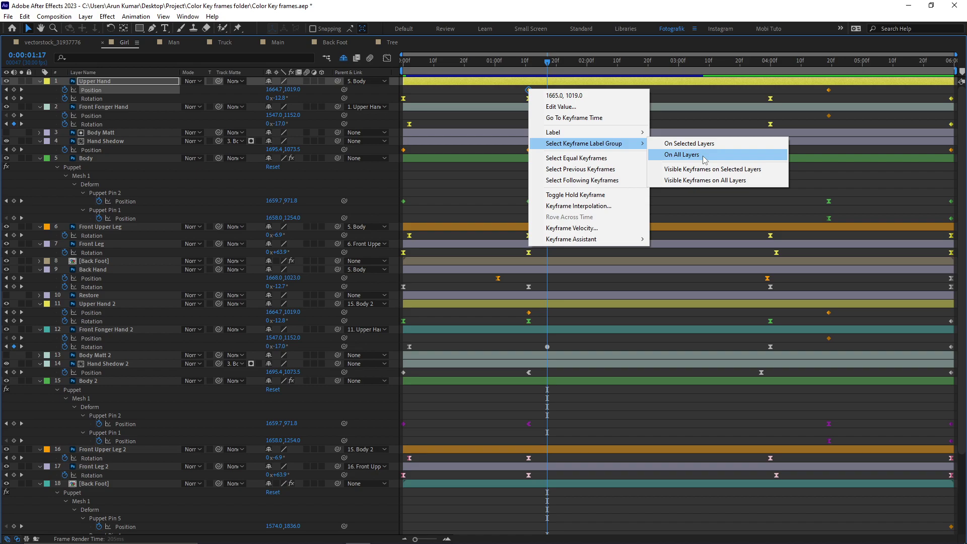
pyautogui.click(705, 159)
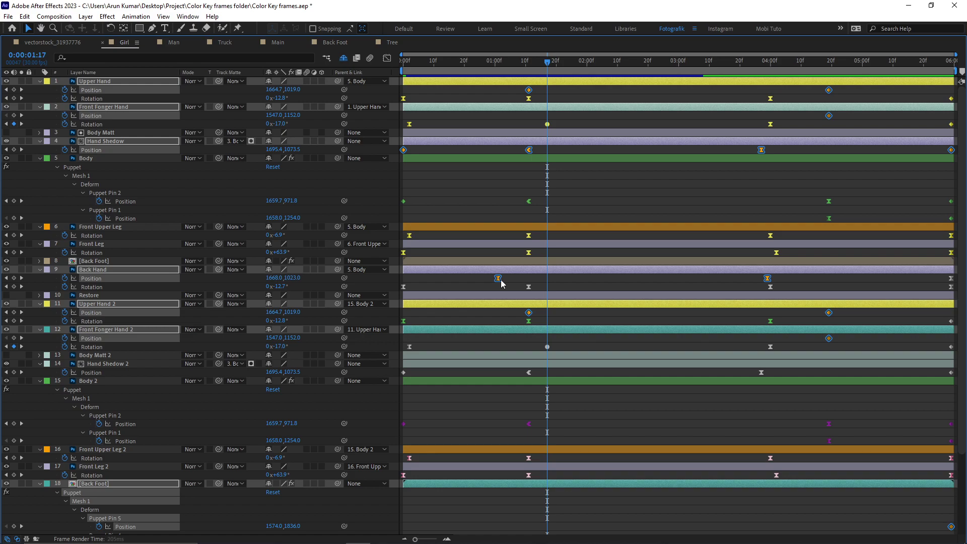
pyautogui.moveTo(497, 278)
pyautogui.mouseDown()
pyautogui.moveTo(554, 278)
pyautogui.moveTo(498, 278)
pyautogui.mouseUp()
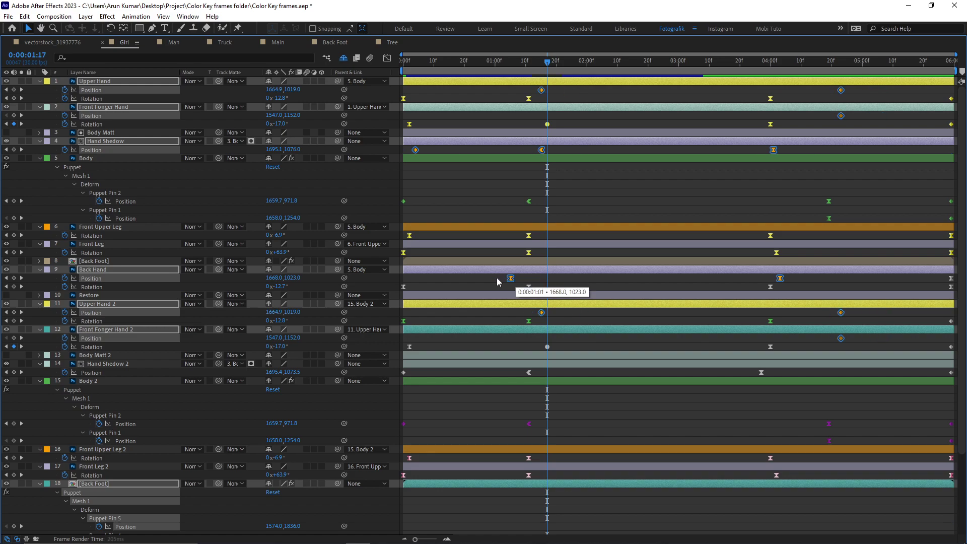
pyautogui.click(585, 214)
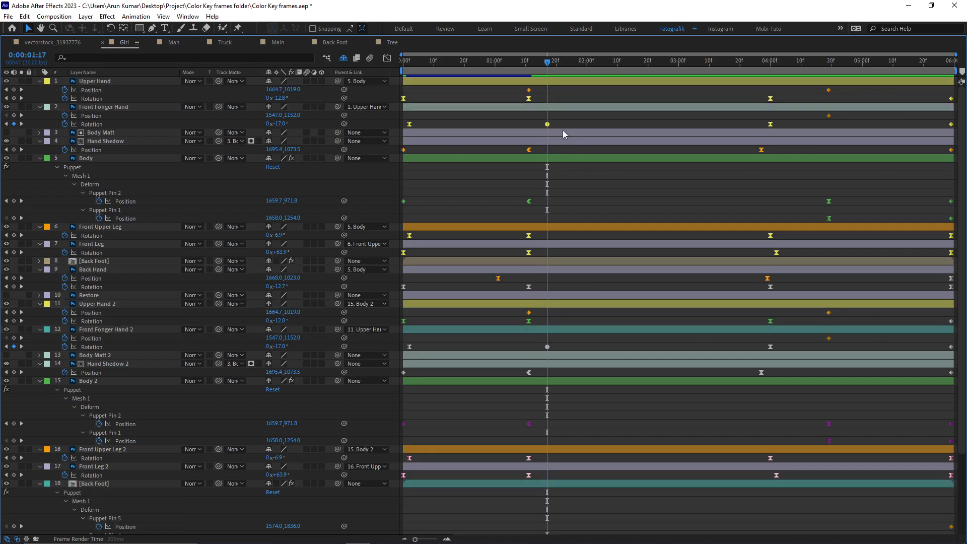
pyautogui.click(528, 90)
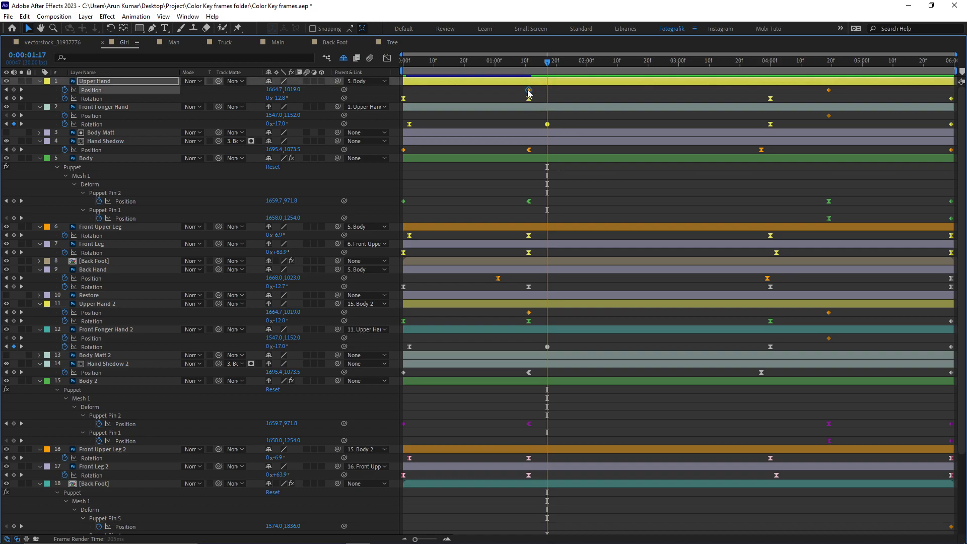
pyautogui.rightClick(528, 91)
pyautogui.moveTo(578, 145)
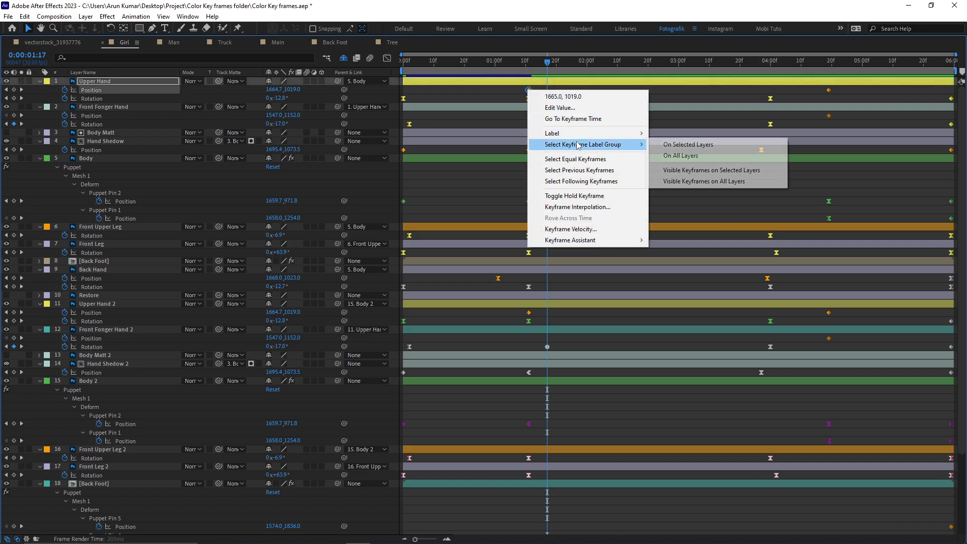
pyautogui.click(659, 146)
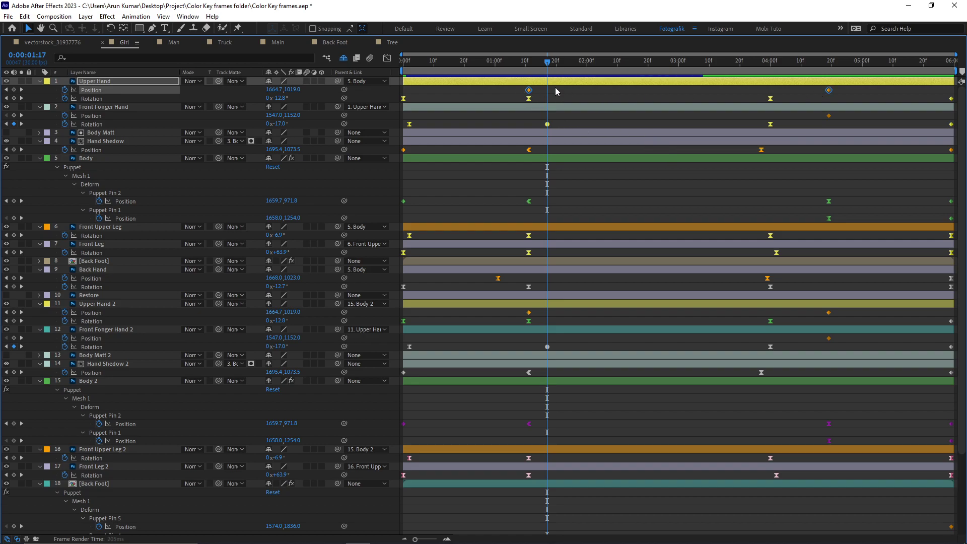
pyautogui.click(612, 170)
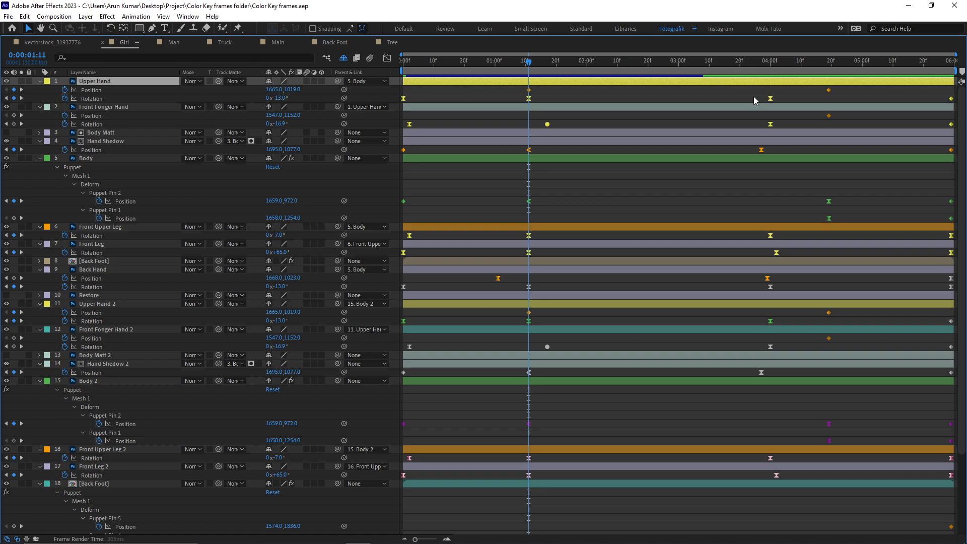
# Step: Jump between keyframes 0:00:01:11, 0:00:01:17, 0:00:04:00 and 0:00:04:19 with K, J and Shift+K
pyautogui.press('k')
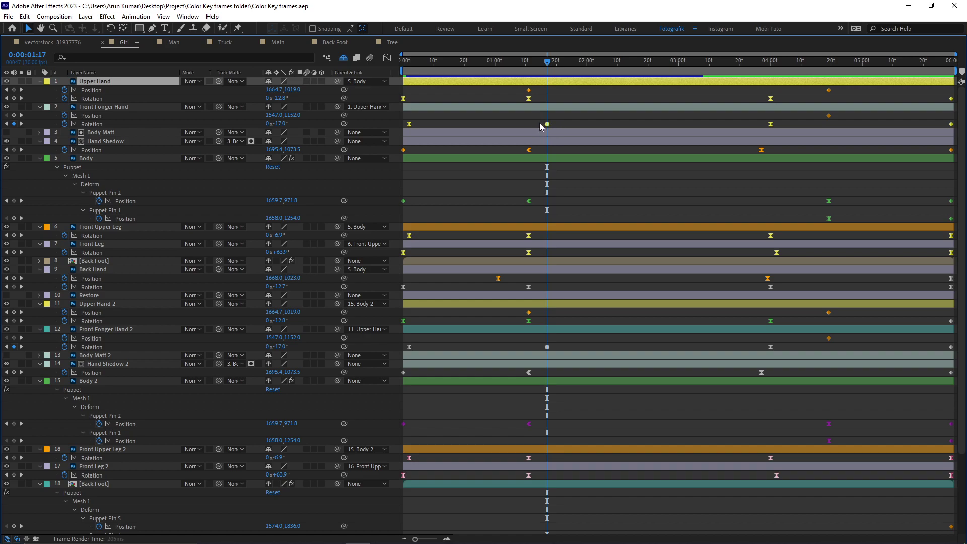
pyautogui.press('j')
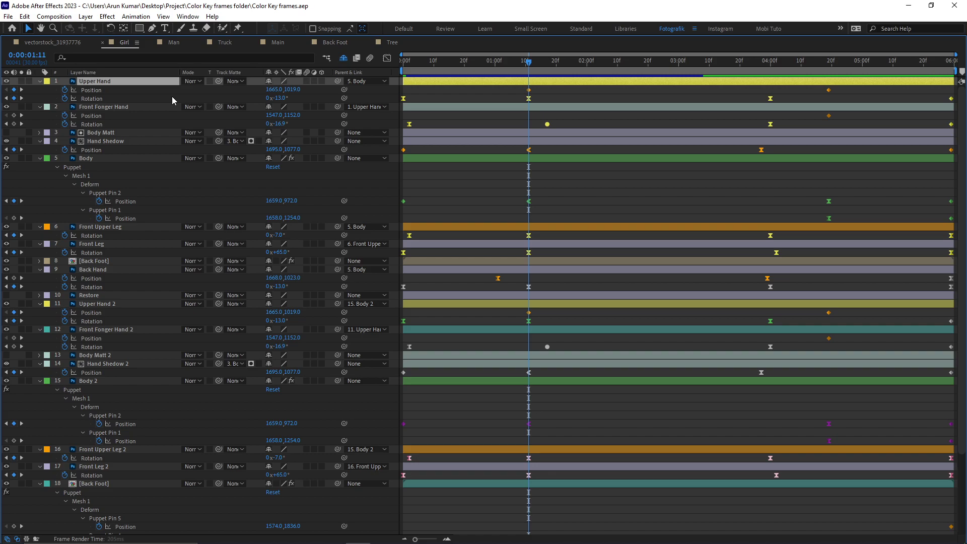
pyautogui.hotkey('shift', 'k')
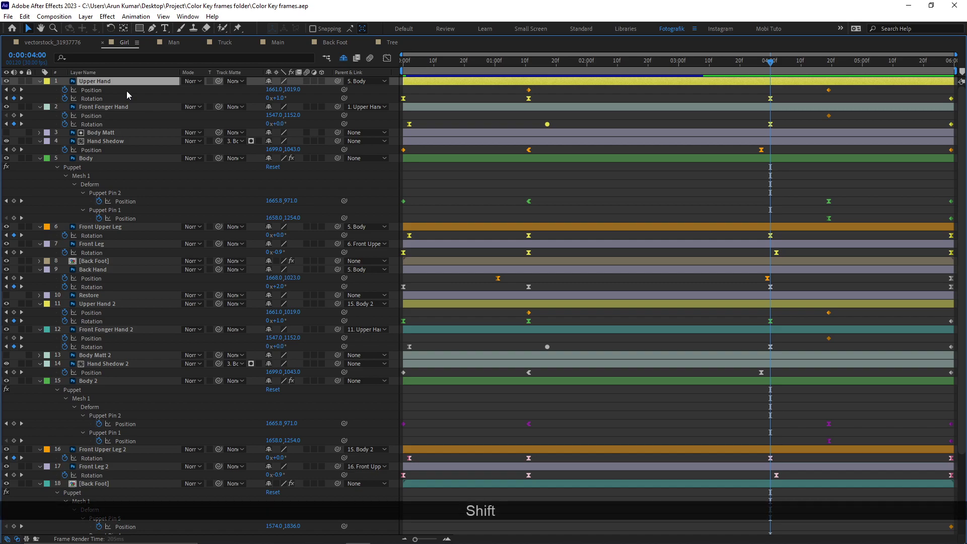
pyautogui.hotkey('shift', 'k')
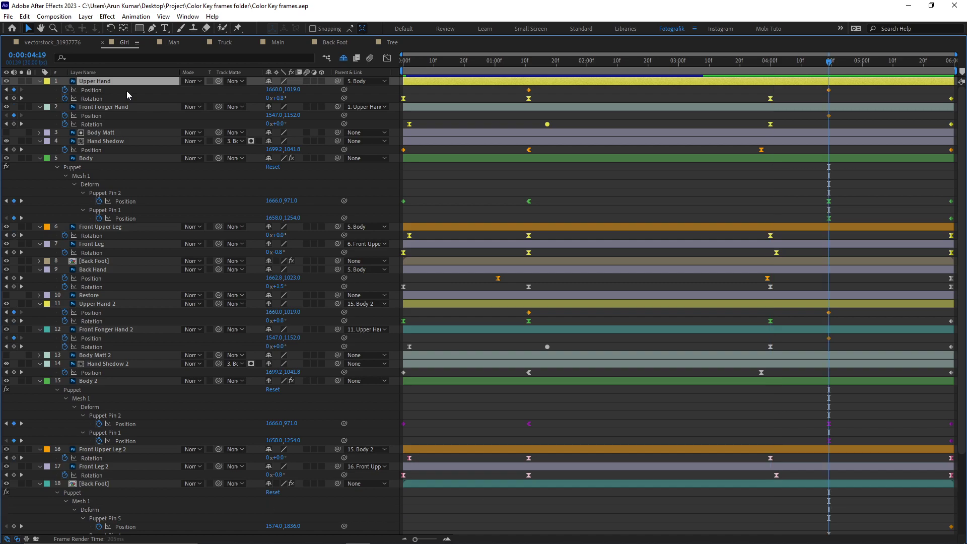
pyautogui.press('j')
pyautogui.press('j')
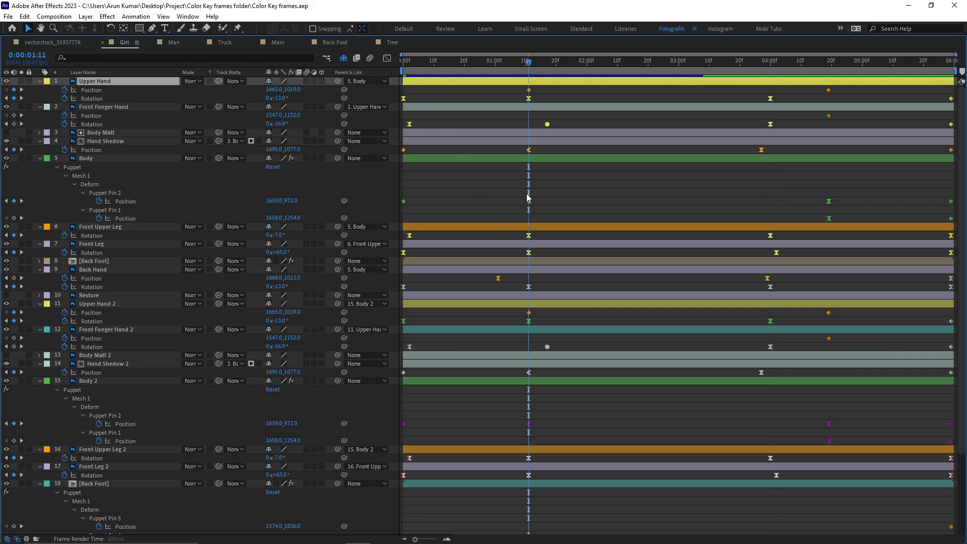
pyautogui.click(120, 91)
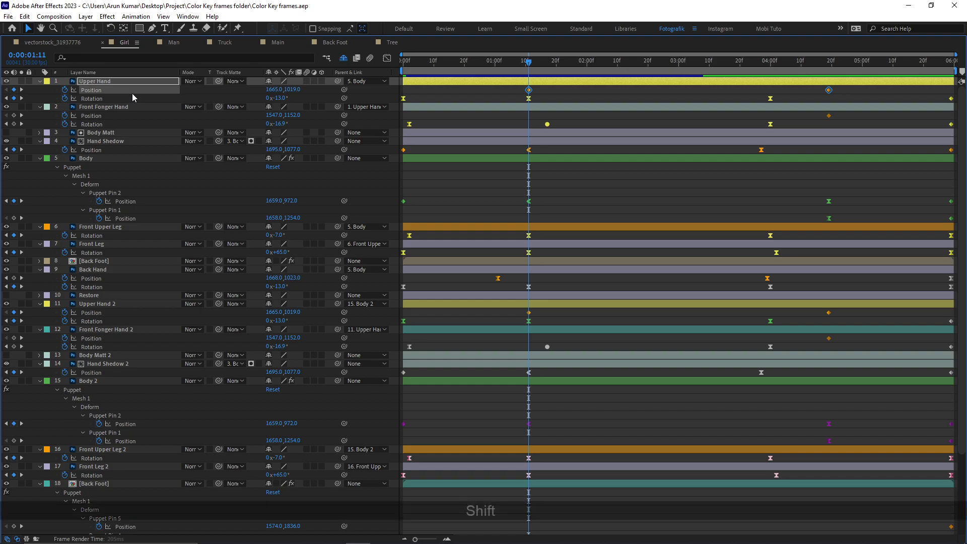
pyautogui.hotkey('shift', 'k')
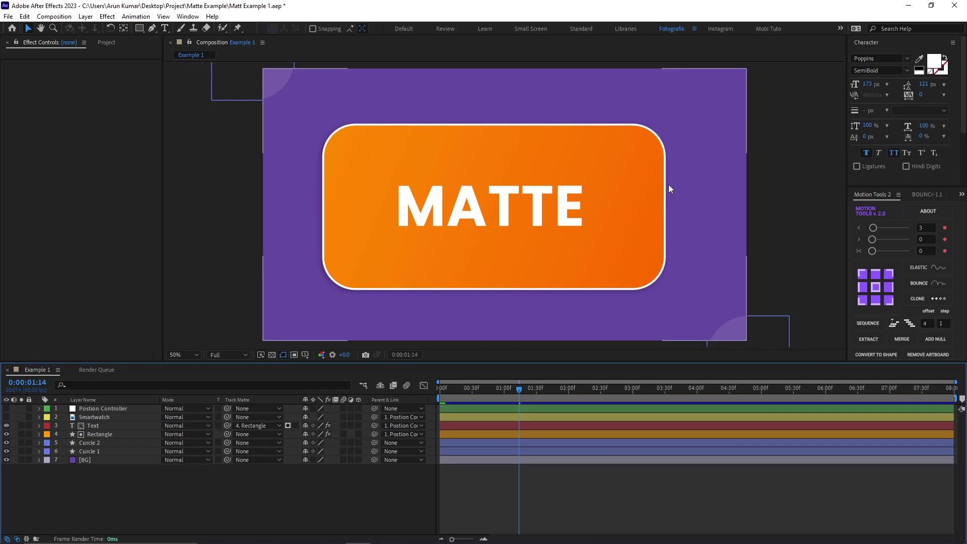
# Step: Add Example 1 to the render queue with its output module format set to H.264
pyautogui.click(55, 17)
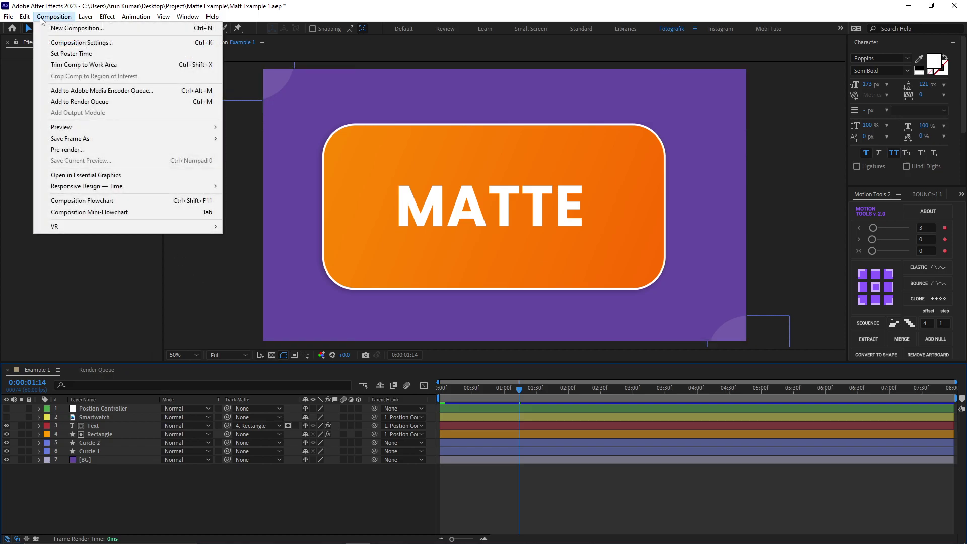
pyautogui.click(108, 103)
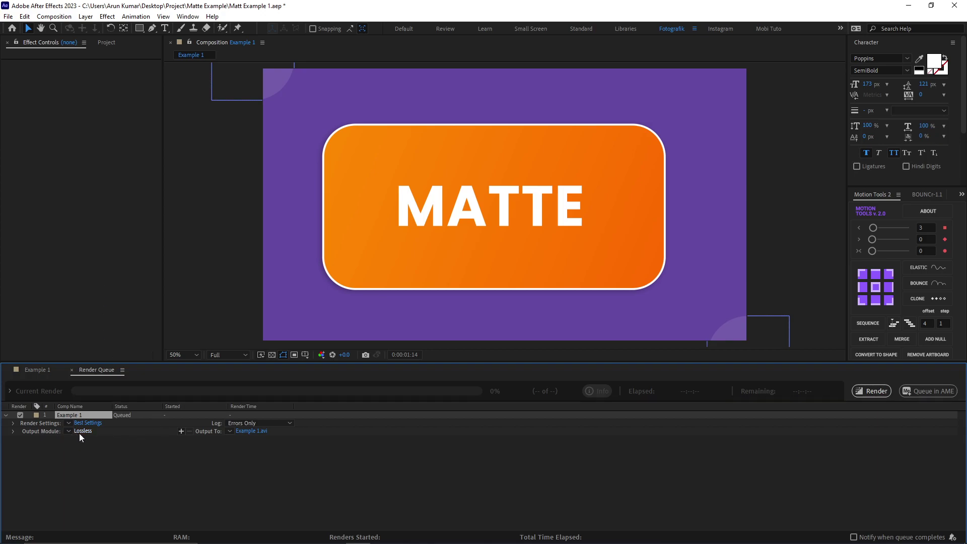
pyautogui.click(80, 432)
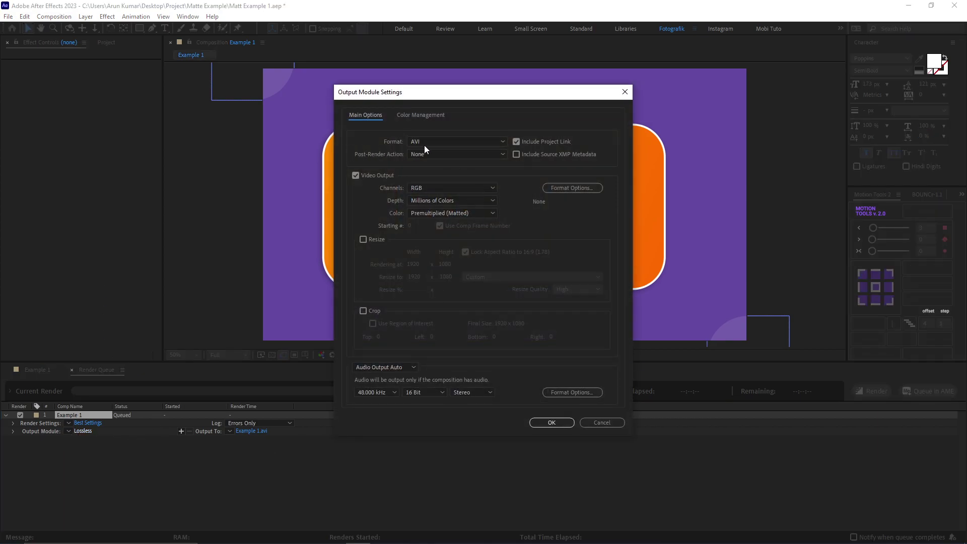
pyautogui.click(428, 143)
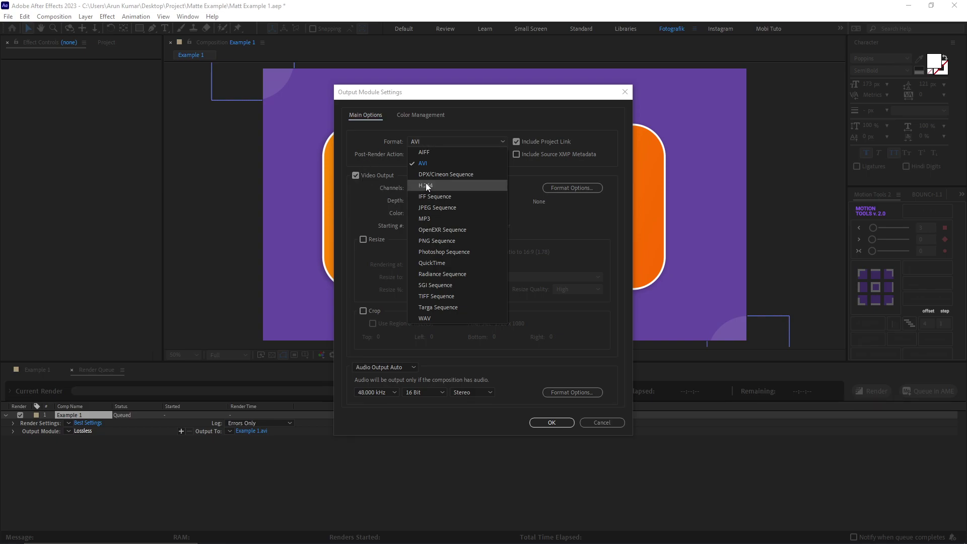
pyautogui.click(433, 185)
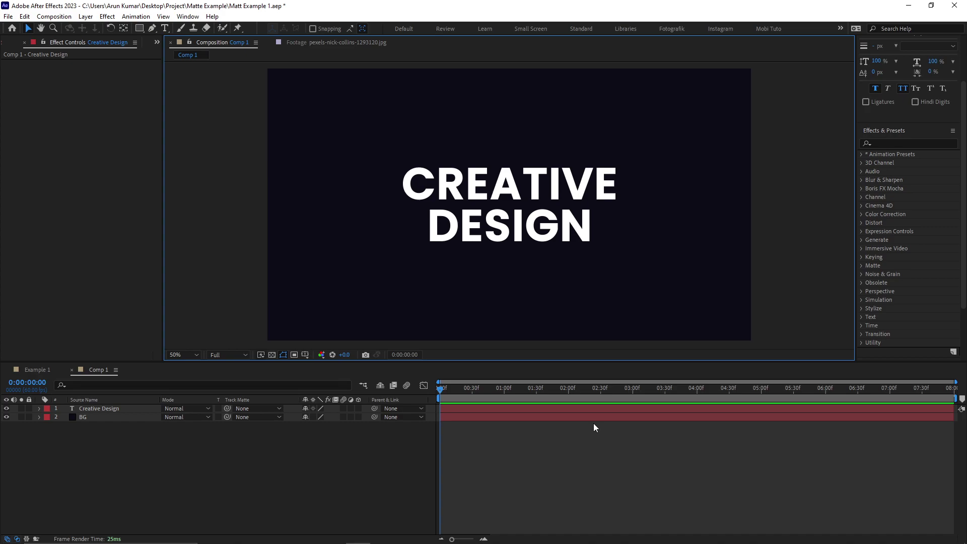
# Step: Select the Creative Design text layer and expand Animation Presets > Text > Animate In
pyautogui.click(594, 423)
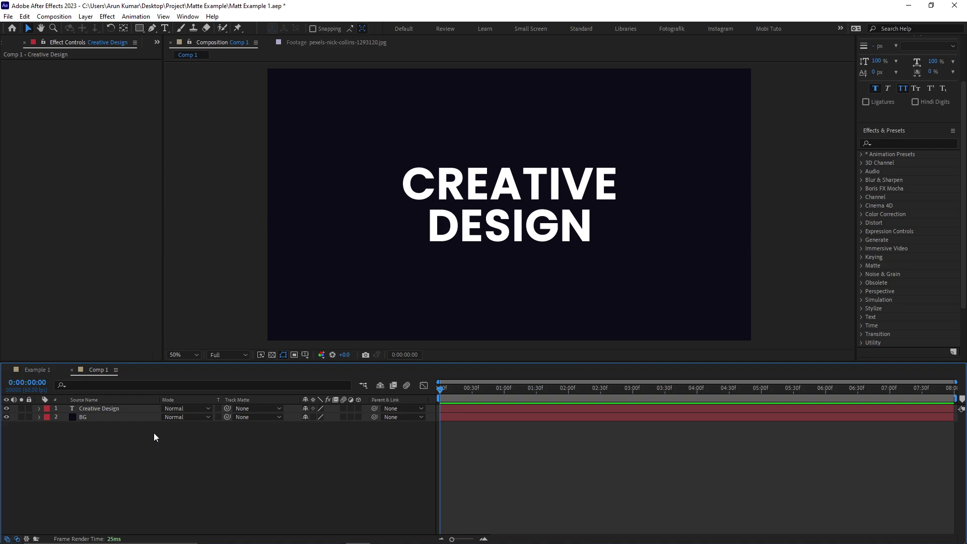
pyautogui.click(125, 409)
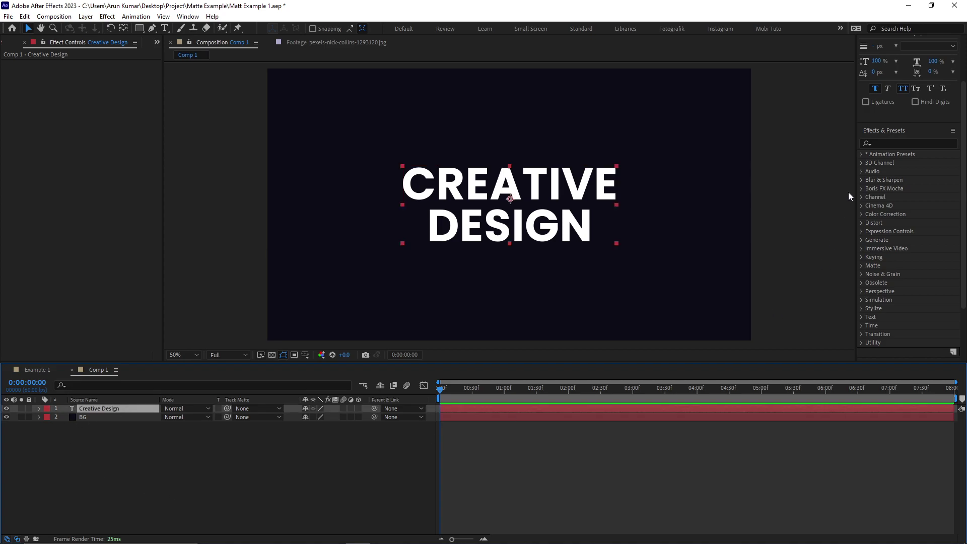
pyautogui.click(863, 155)
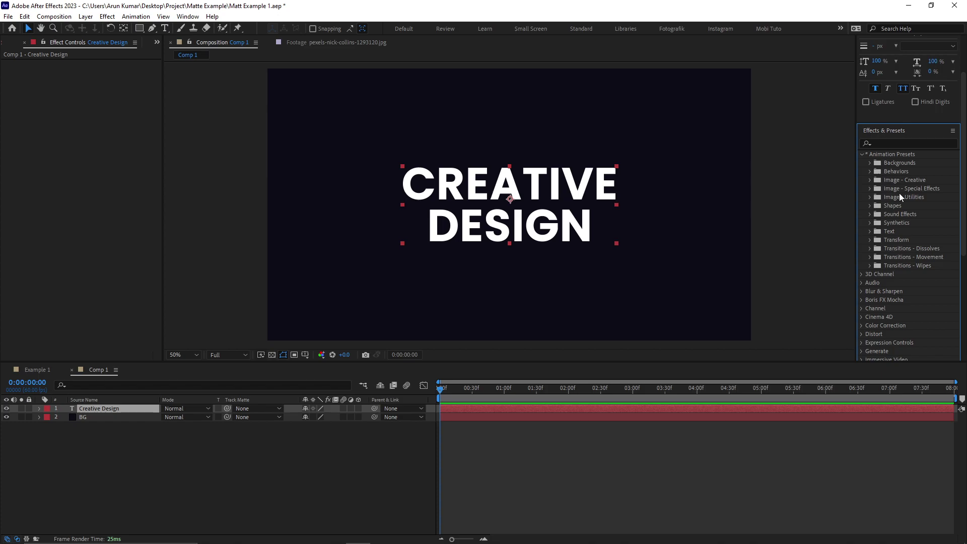
pyautogui.click(870, 231)
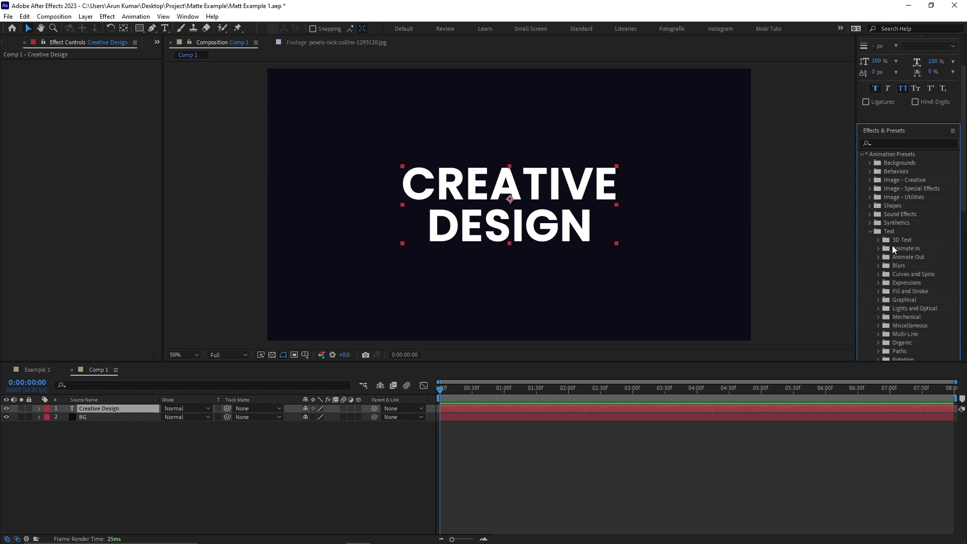
pyautogui.scroll(-2, 893, 247)
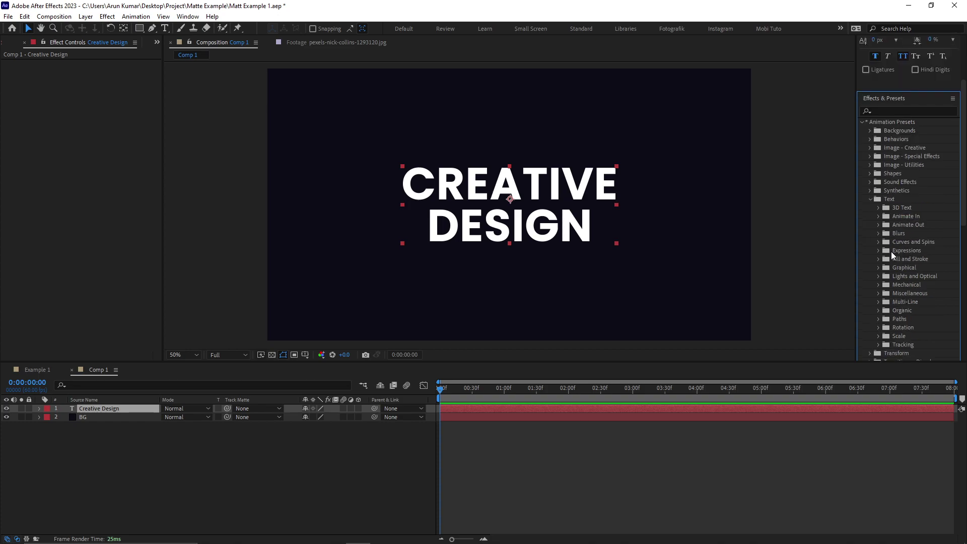
pyautogui.click(881, 217)
pyautogui.scroll(-5, 905, 259)
pyautogui.scroll(-5, 917, 274)
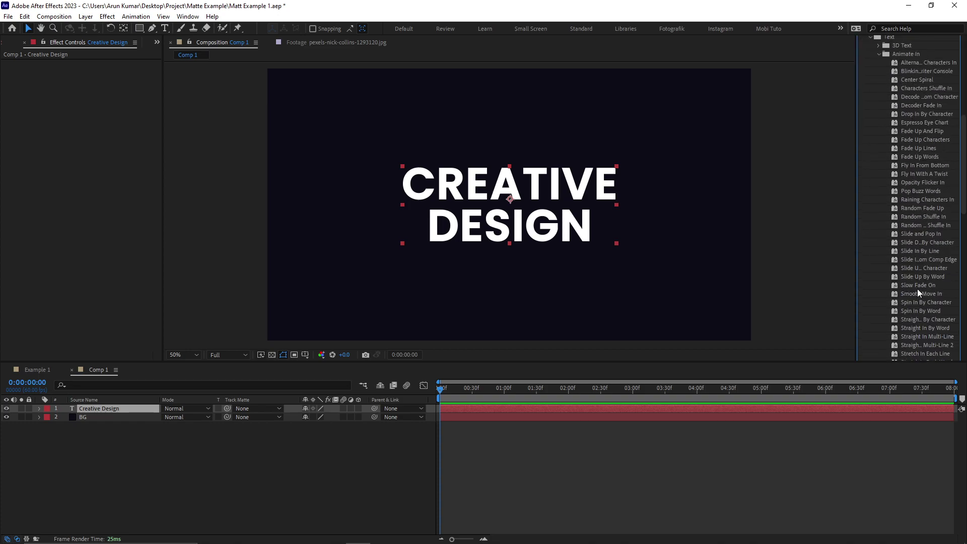
pyautogui.scroll(2, 918, 290)
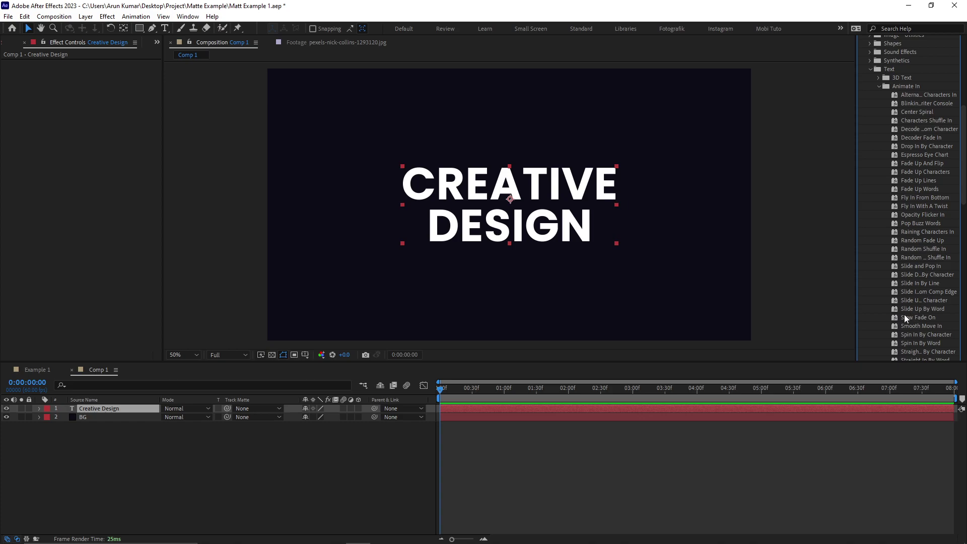
# Step: Apply and preview a character slide preset, undo it, then apply Slide In From Comp Edge to the text
pyautogui.moveTo(915, 302); pyautogui.dragTo(592, 219)
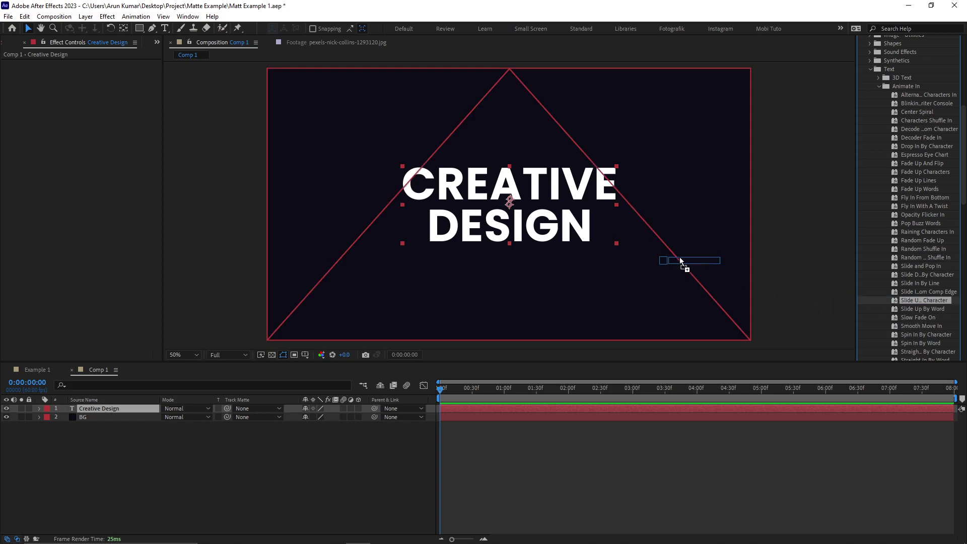
pyautogui.moveTo(457, 390); pyautogui.dragTo(546, 385)
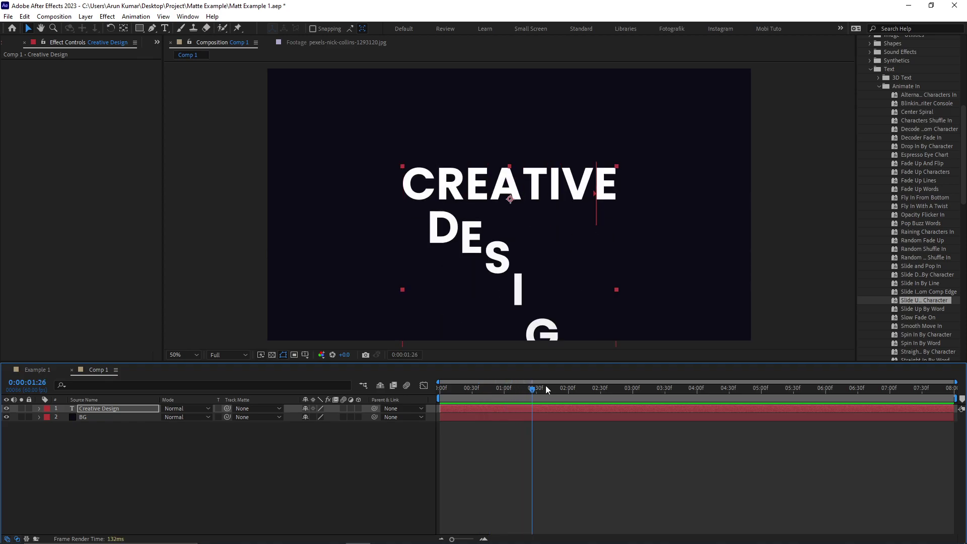
pyautogui.press('KP_0')
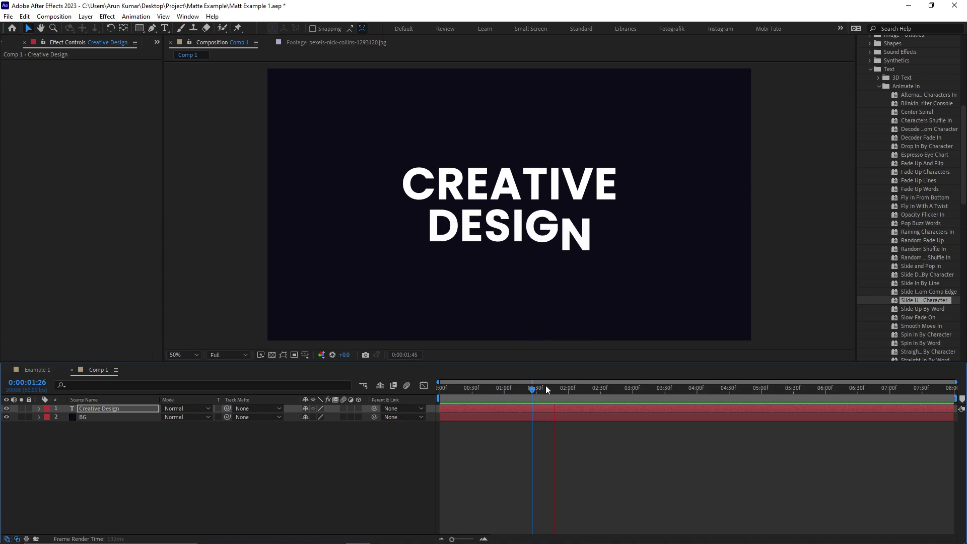
pyautogui.press('space')
pyautogui.hotkey('ctrl', 'z')
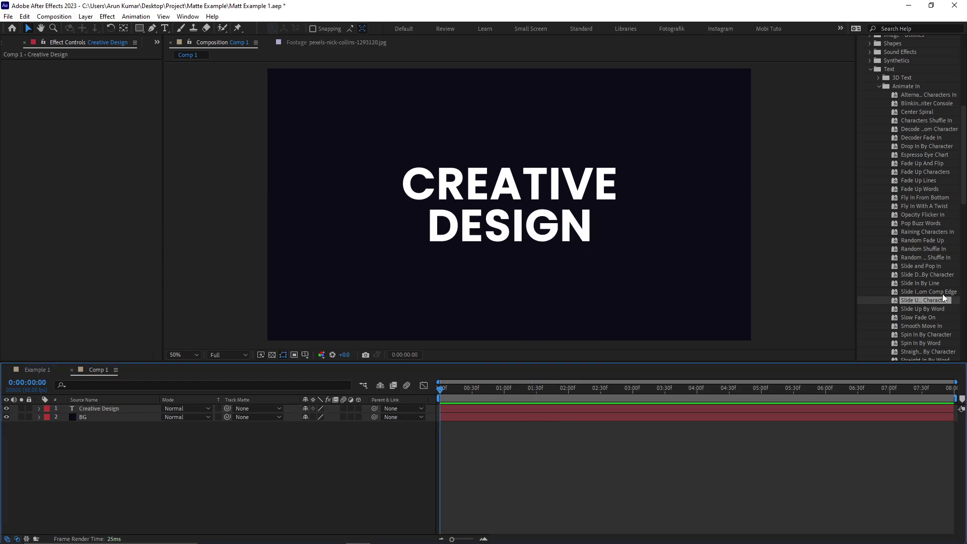
pyautogui.moveTo(932, 292); pyautogui.dragTo(398, 413)
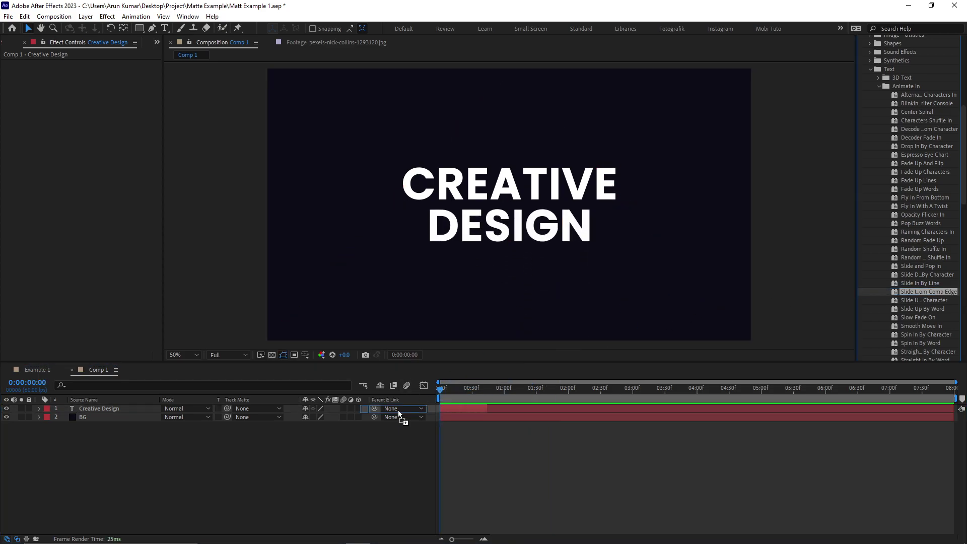
# Step: Preview the Slide In From Comp Edge animation and make the letters slide in from the bottom
pyautogui.press('space')
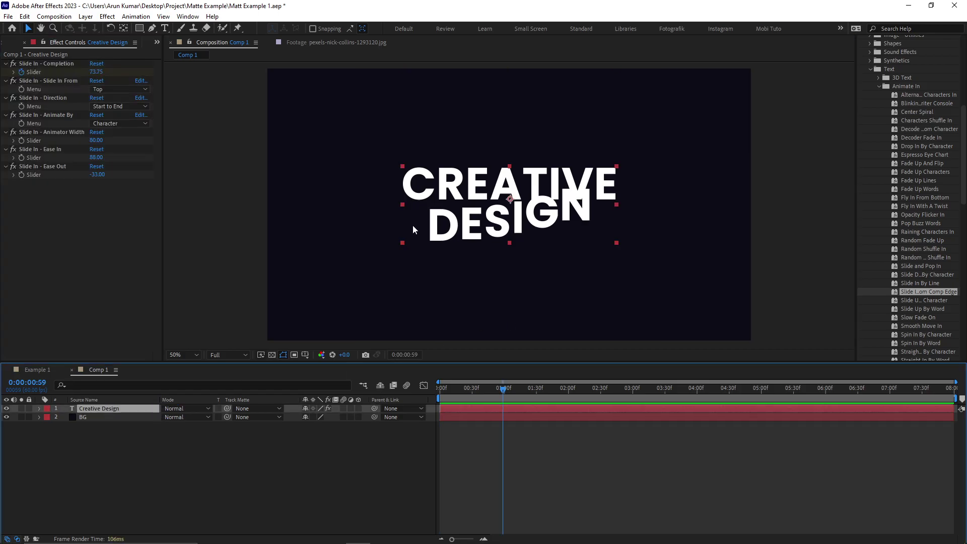
pyautogui.moveTo(467, 388); pyautogui.dragTo(506, 392)
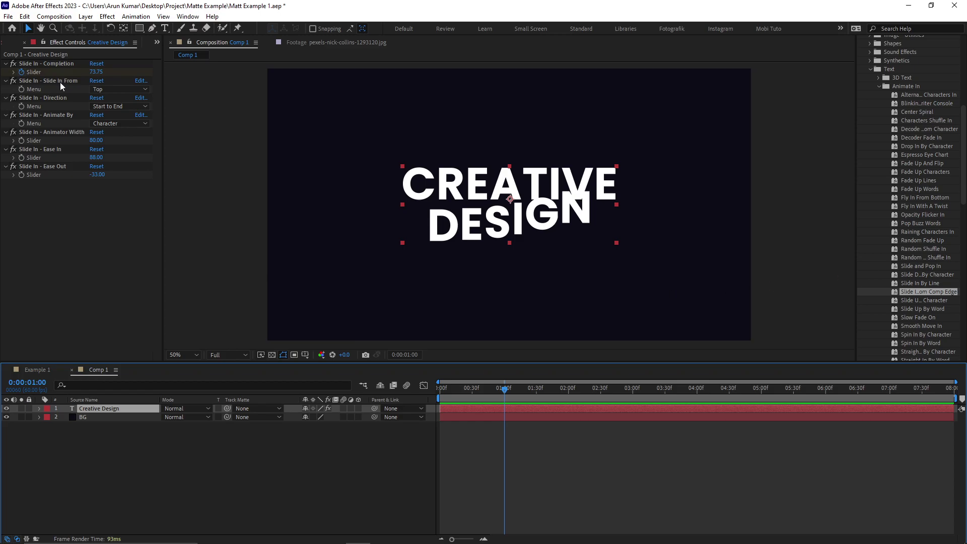
pyautogui.moveTo(455, 396); pyautogui.dragTo(513, 396)
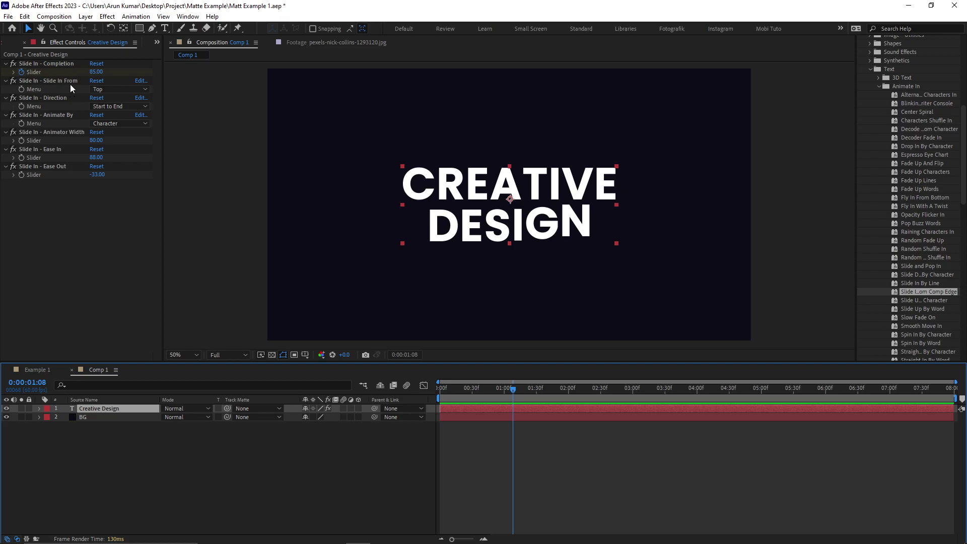
pyautogui.click(108, 89)
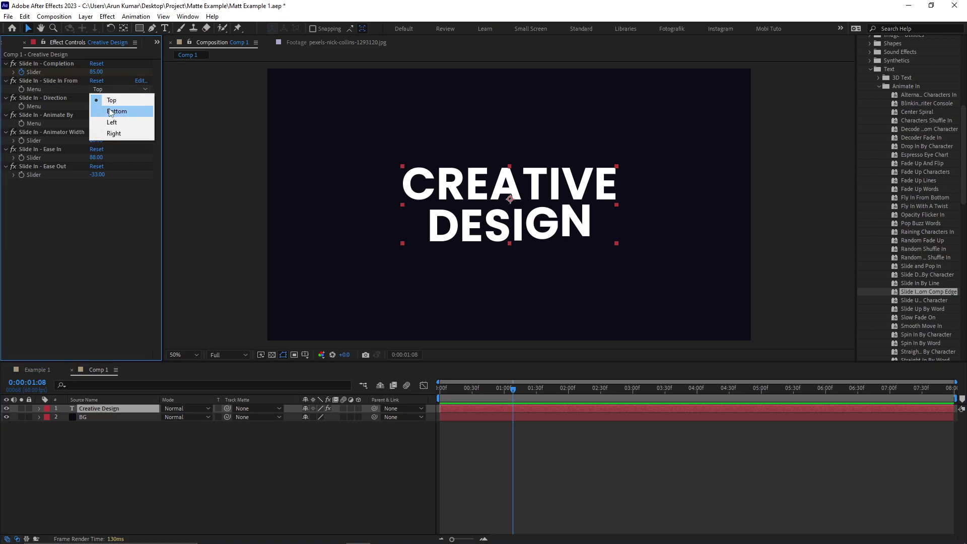
pyautogui.click(112, 110)
pyautogui.press('KP_0')
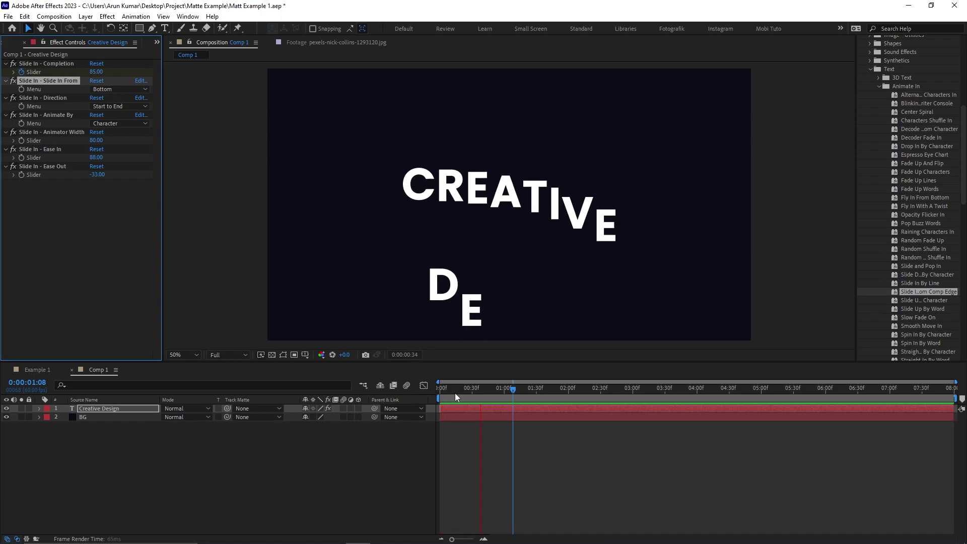
pyautogui.moveTo(495, 395); pyautogui.dragTo(526, 397)
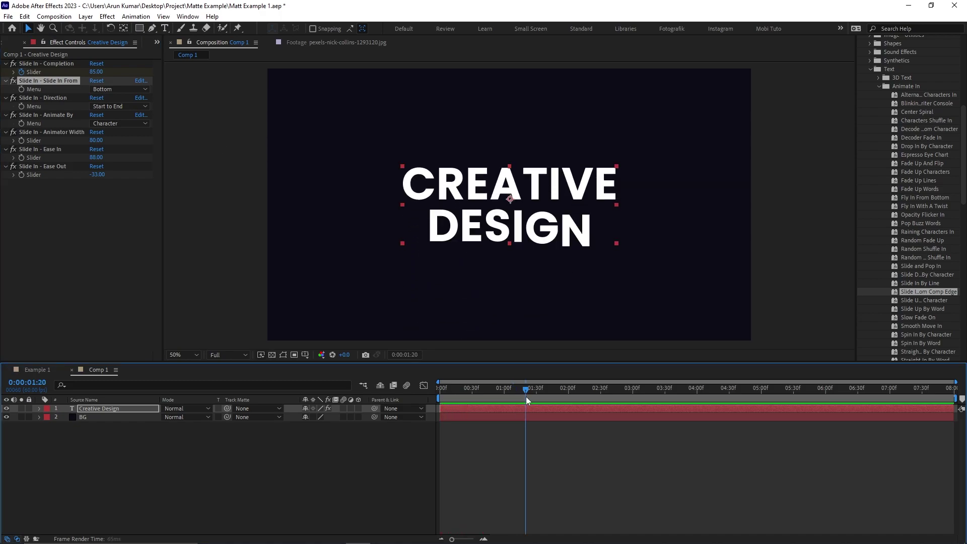
# Step: Try end-to-start letter order, revert to start-to-end, and browse the presets in Bridge
pyautogui.click(124, 108)
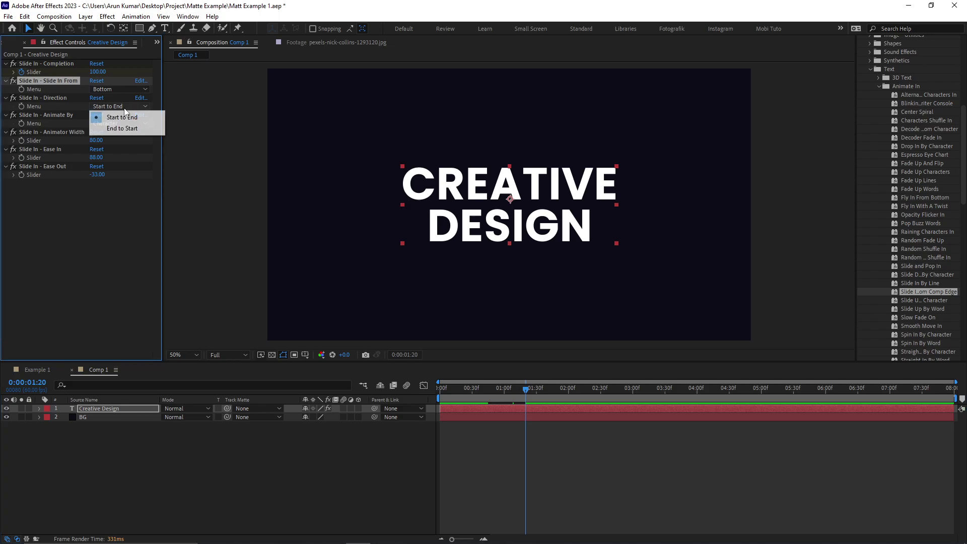
pyautogui.click(126, 128)
pyautogui.moveTo(501, 395)
pyautogui.mouseDown()
pyautogui.moveTo(524, 398)
pyautogui.moveTo(468, 399)
pyautogui.moveTo(558, 398)
pyautogui.mouseUp()
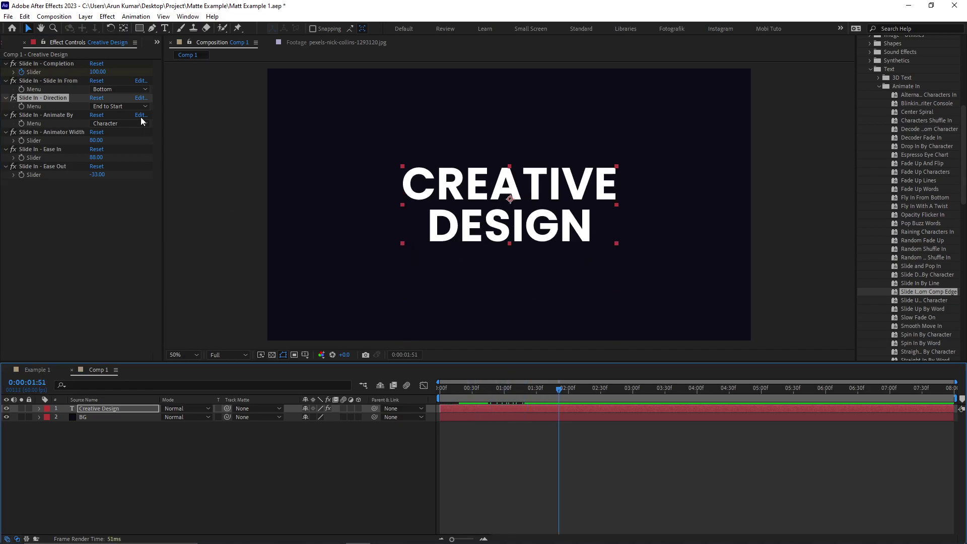
pyautogui.click(126, 106)
pyautogui.click(122, 117)
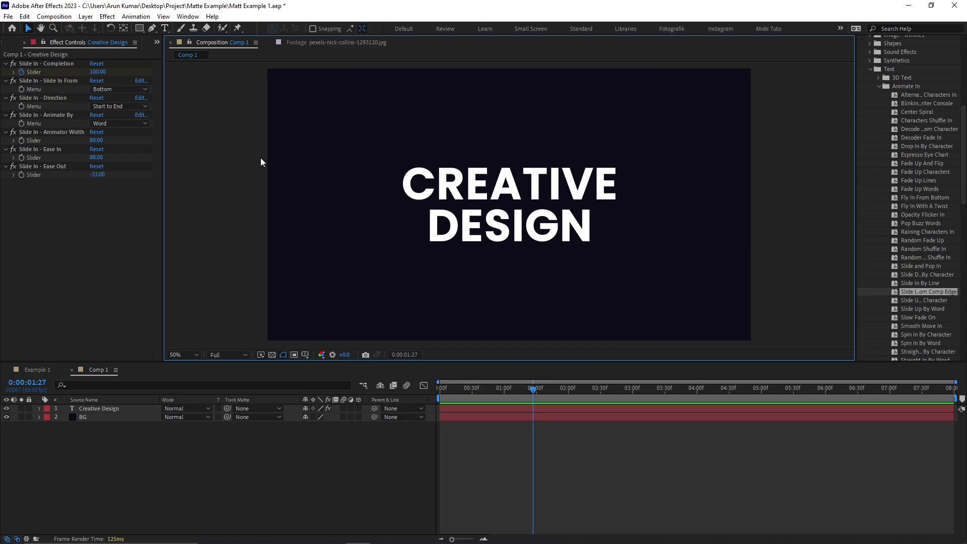
pyautogui.click(135, 18)
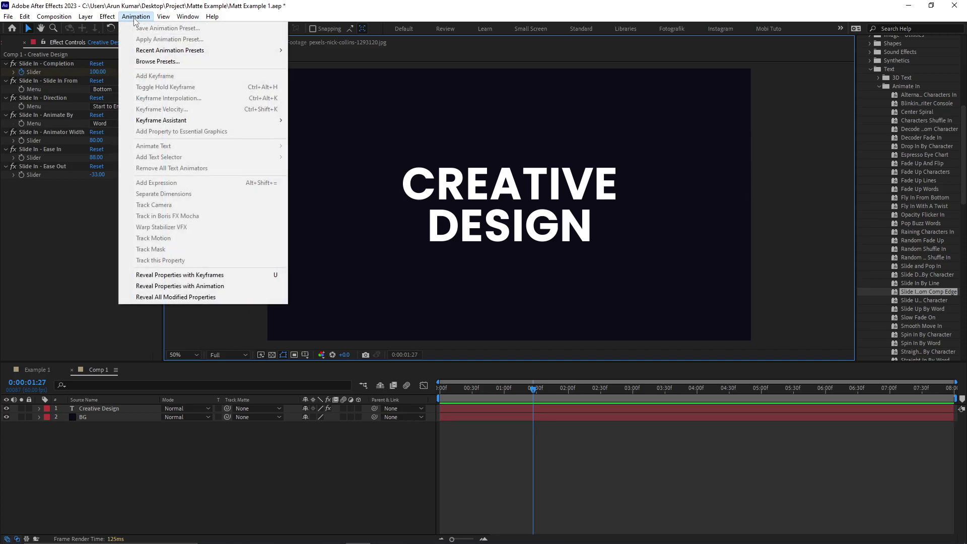
pyautogui.click(181, 62)
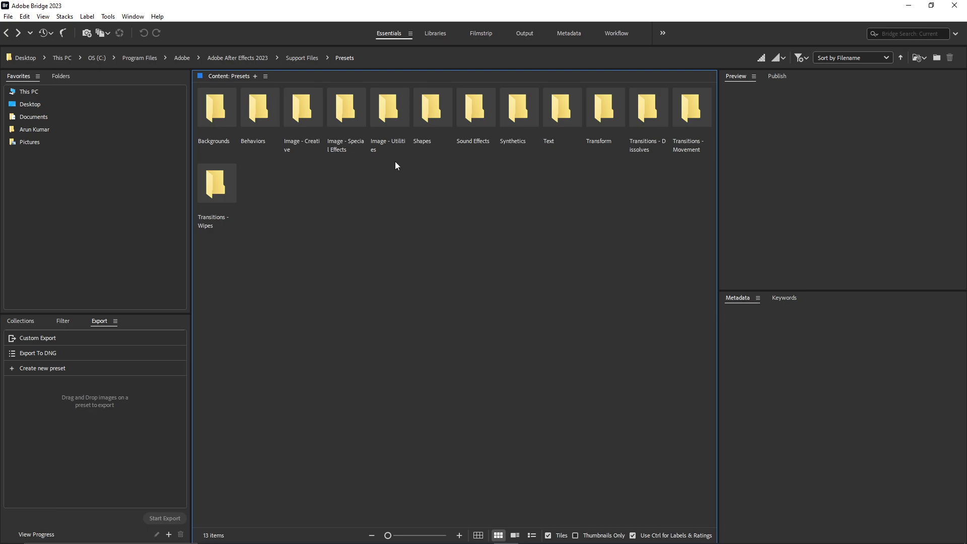
# Step: Open the Shapes > Elements presets folder and preview Write On Arrow
pyautogui.doubleClick(430, 121)
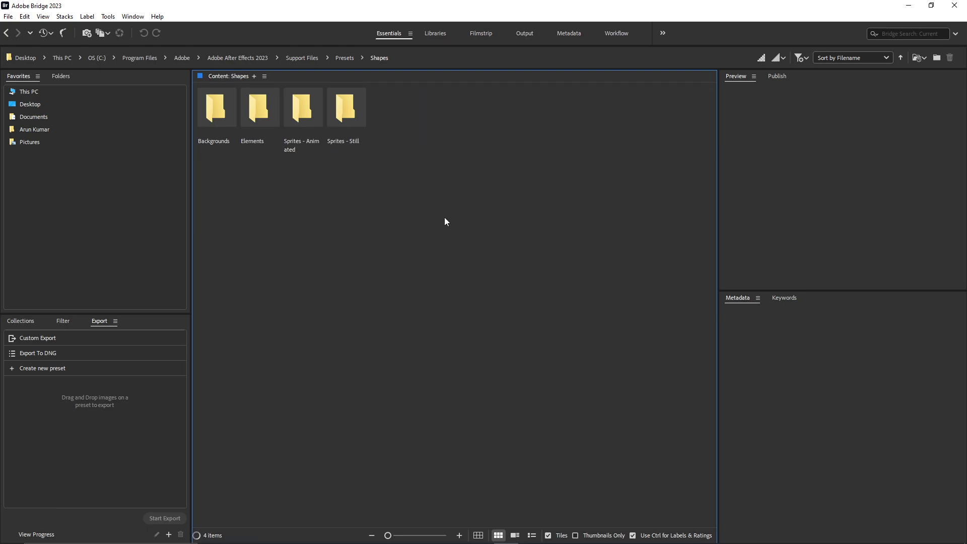
pyautogui.doubleClick(252, 108)
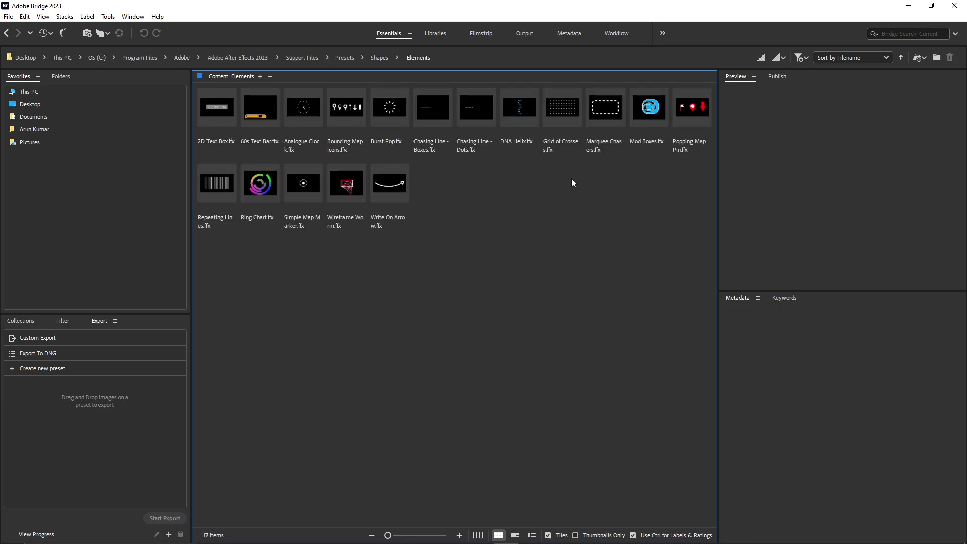
pyautogui.click(393, 179)
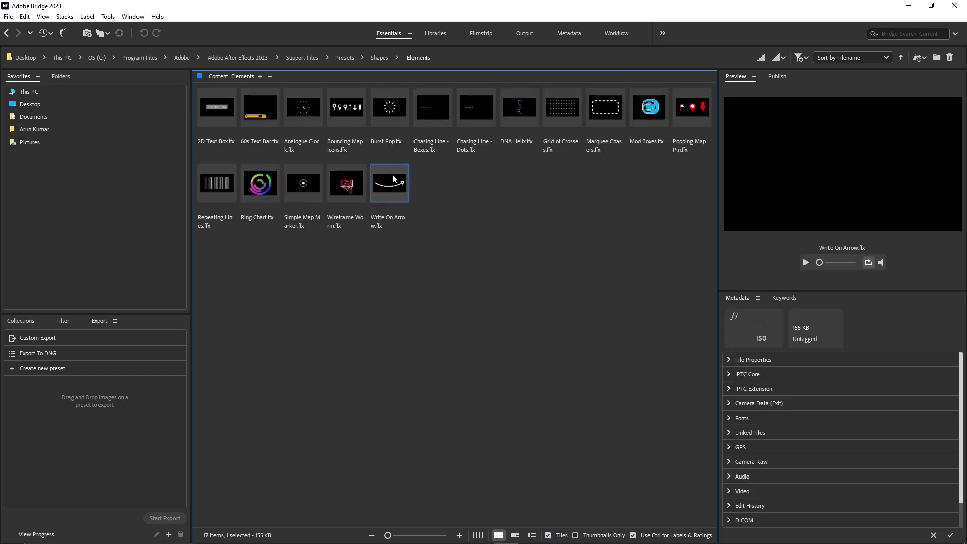
pyautogui.press('space')
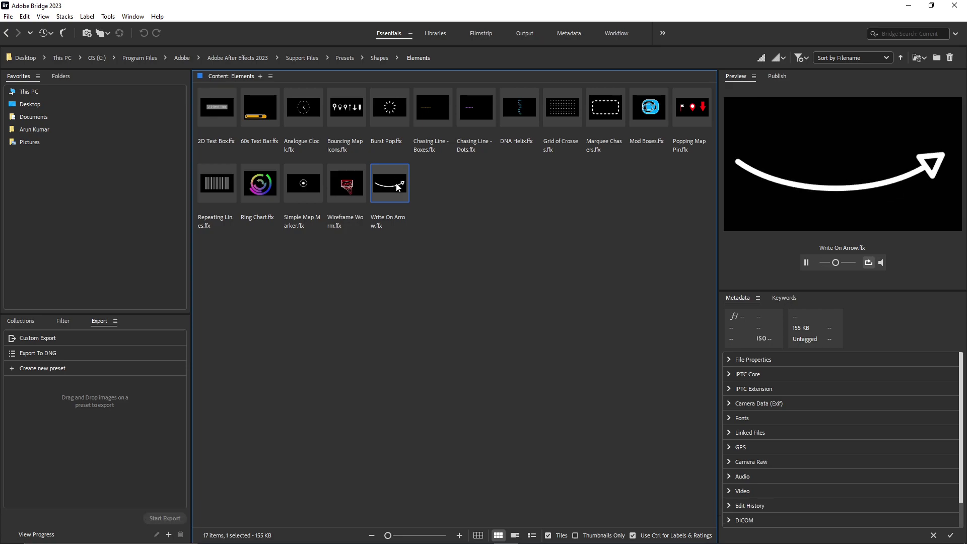
# Step: Preview the Bouncing Map Icons, 60s Text Bar and Analogue Clock presets
pyautogui.click(349, 110)
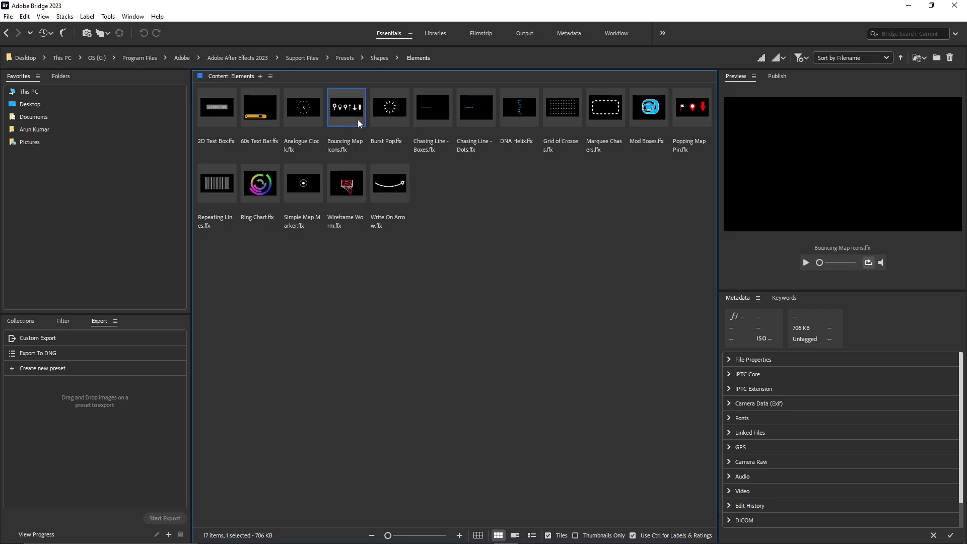
pyautogui.press('space')
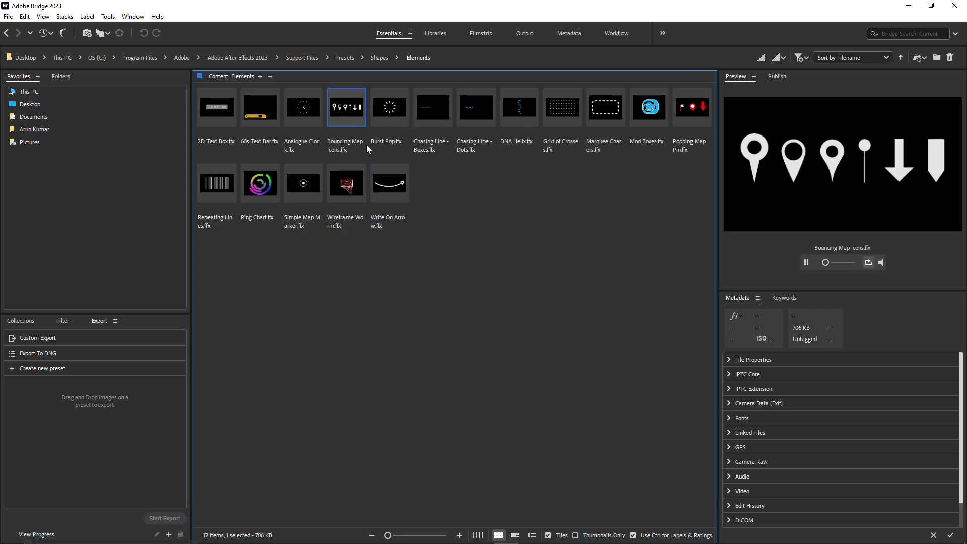
pyautogui.press('Left')
pyautogui.press('Left')
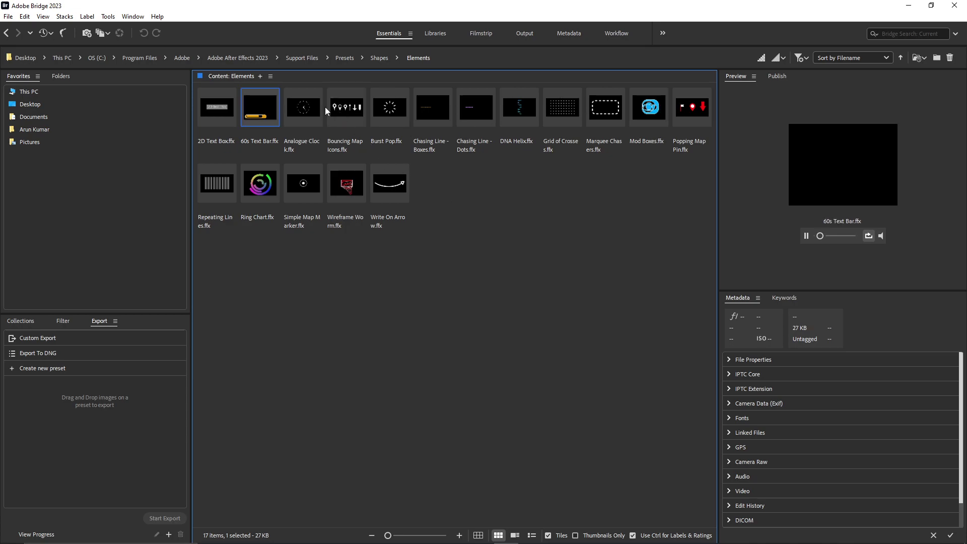
pyautogui.click(318, 116)
pyautogui.press('space')
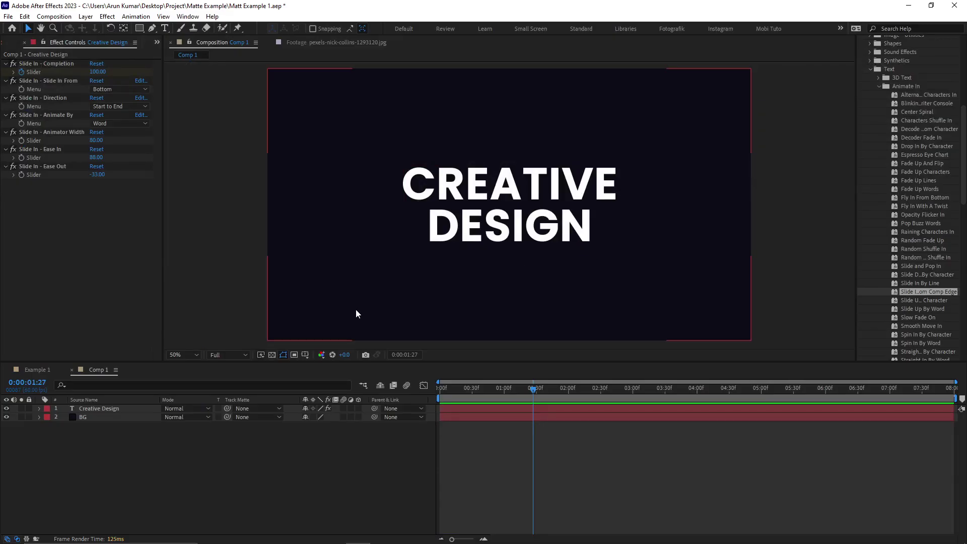
# Step: Hide CREATIVE DESIGN, search 'clock' and apply the Analogue Clock preset, then scrub to watch it
pyautogui.click(6, 409)
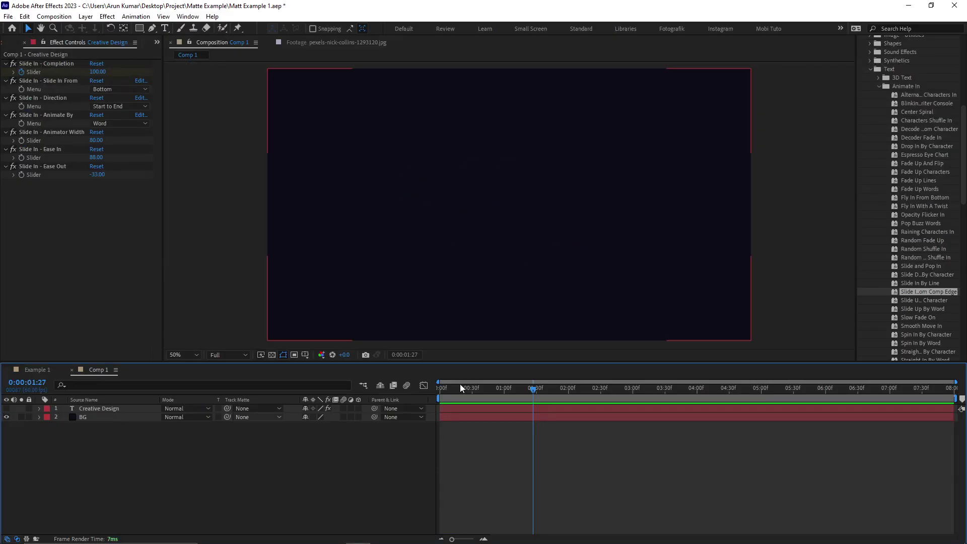
pyautogui.hotkey('ctrl', '6')
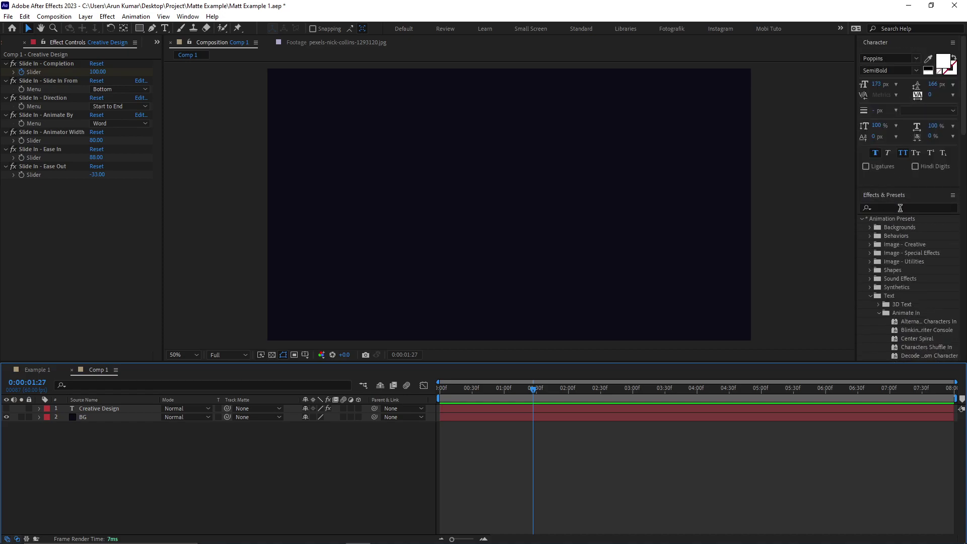
pyautogui.click(904, 208)
pyautogui.write('cloc')
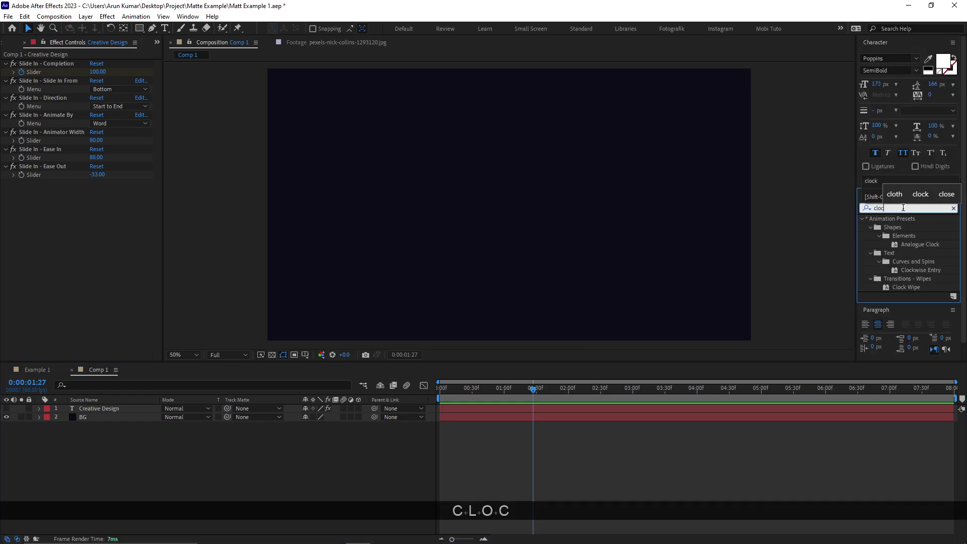
pyautogui.write('k')
pyautogui.doubleClick(914, 245)
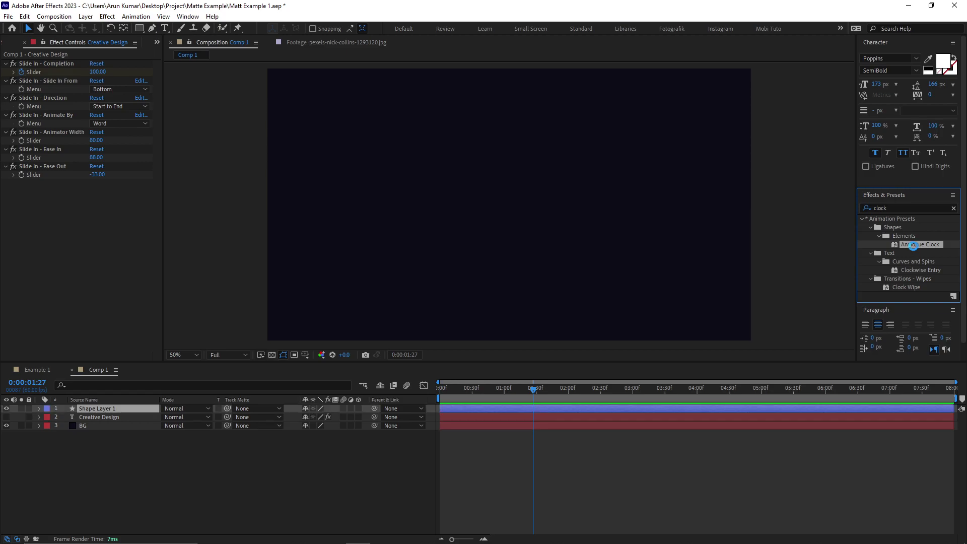
pyautogui.click(621, 447)
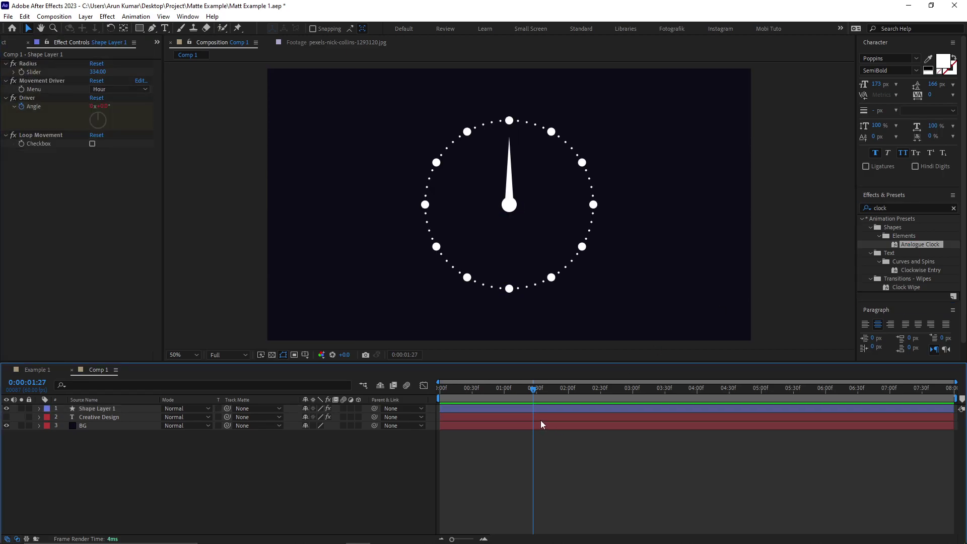
pyautogui.moveTo(533, 392); pyautogui.dragTo(660, 396)
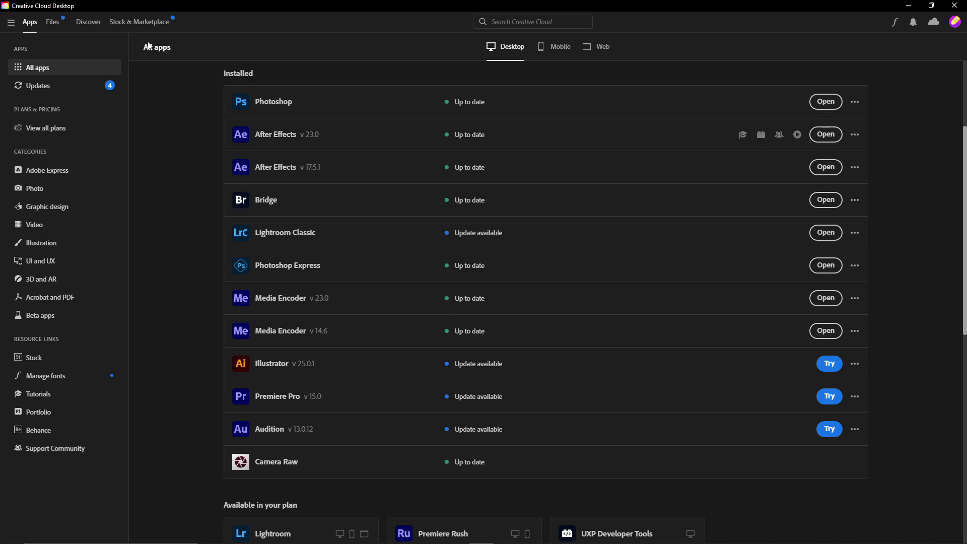
# Step: Launch After Effects (Beta) from the Beta apps list in Creative Cloud Desktop
pyautogui.click(73, 320)
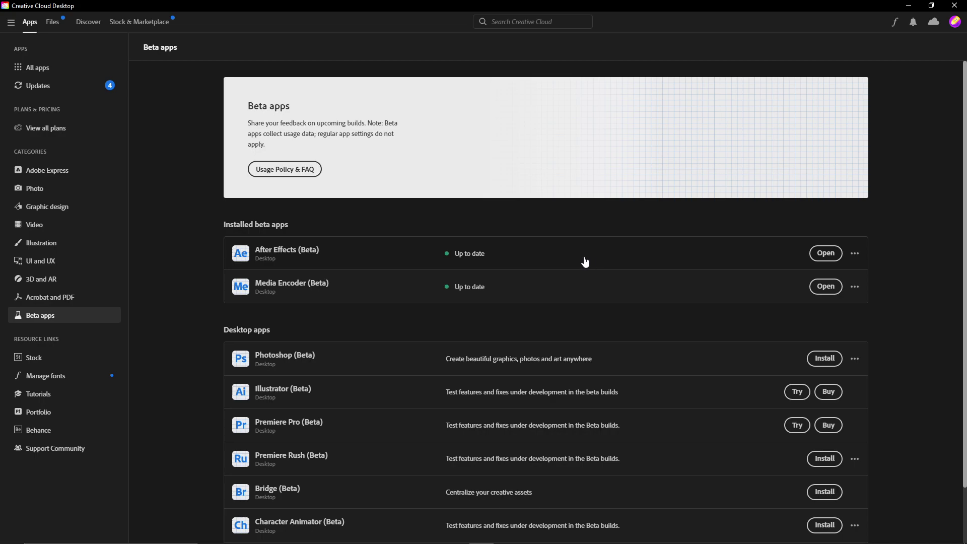
pyautogui.click(827, 254)
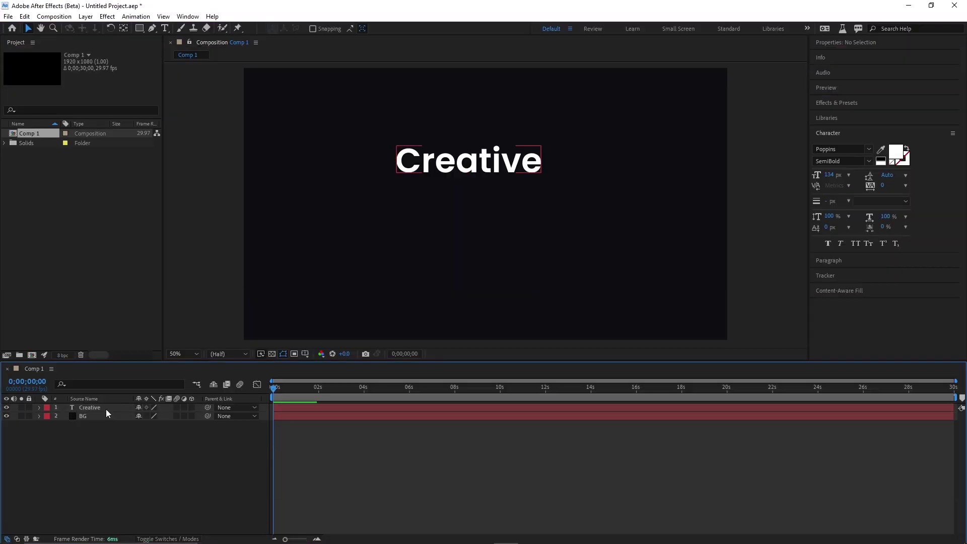
# Step: Select the Creative text layer and show its transform settings in the Properties panel
pyautogui.click(105, 409)
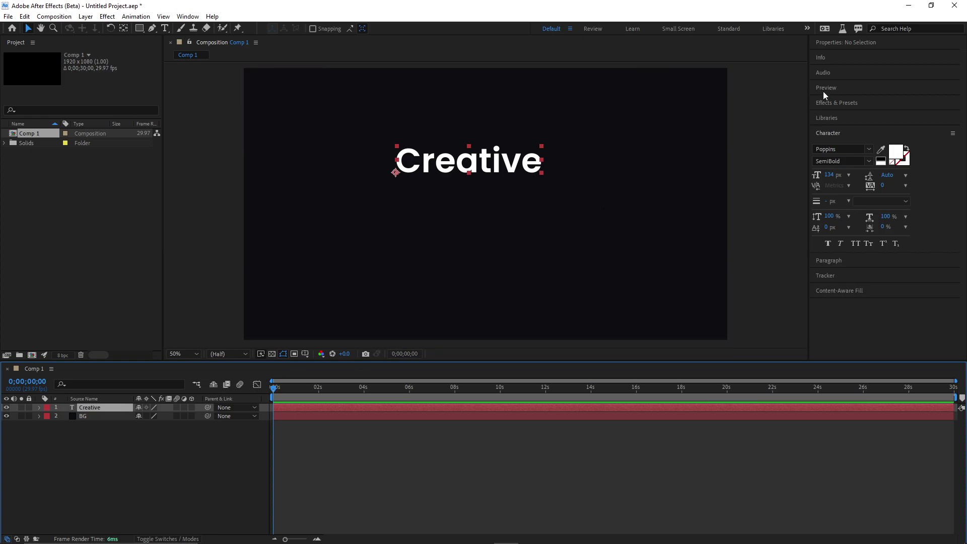
pyautogui.click(836, 44)
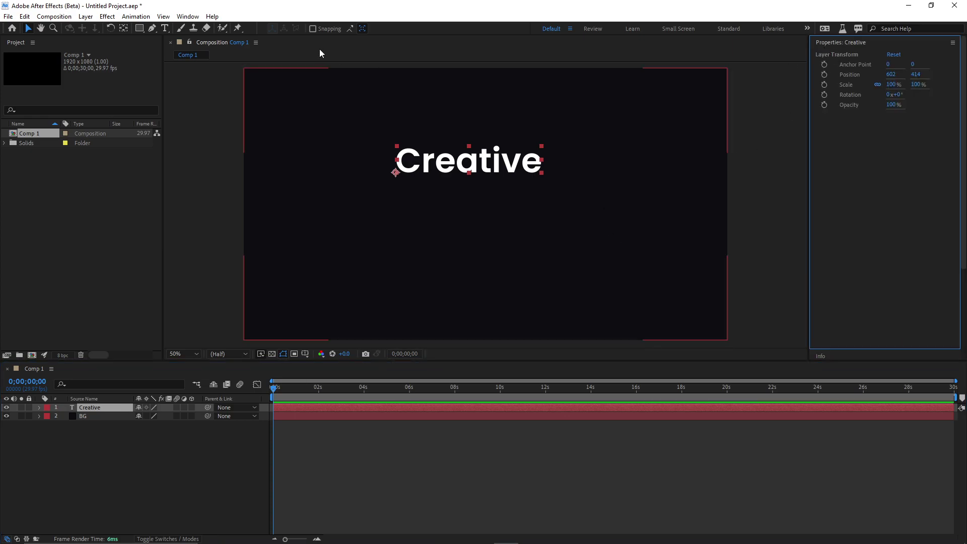
pyautogui.click(188, 17)
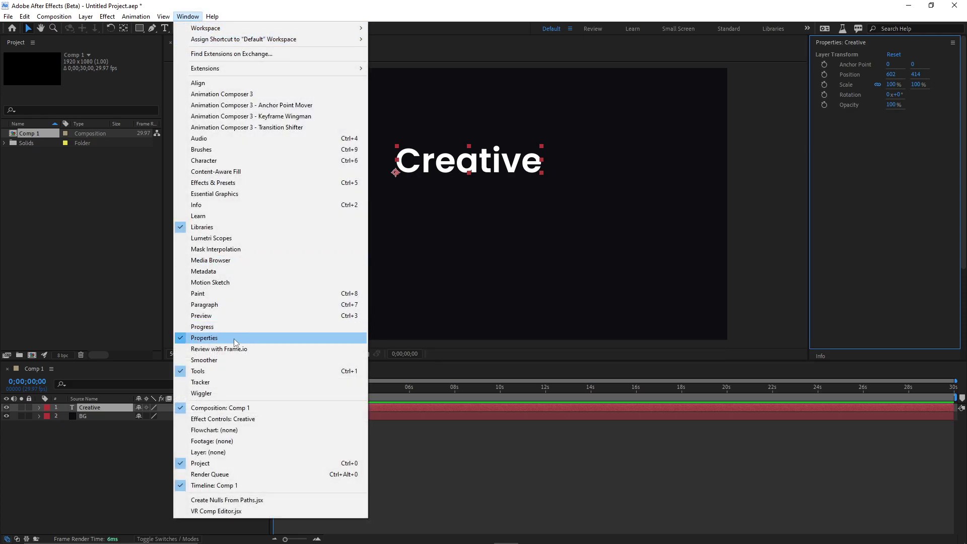
pyautogui.click(235, 343)
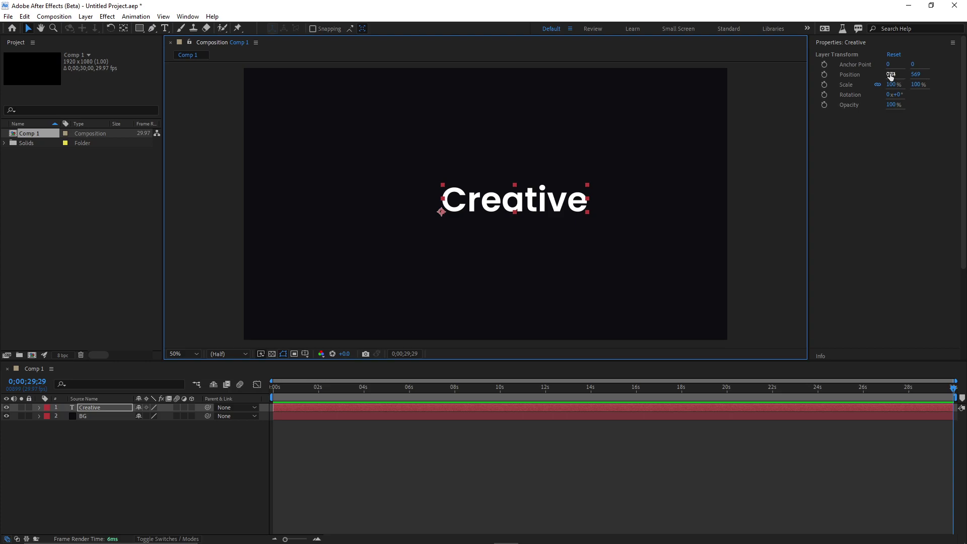
# Step: Move the text to X 718, set a Position keyframe, then undo the keyframe
pyautogui.moveTo(891, 76); pyautogui.dragTo(855, 82)
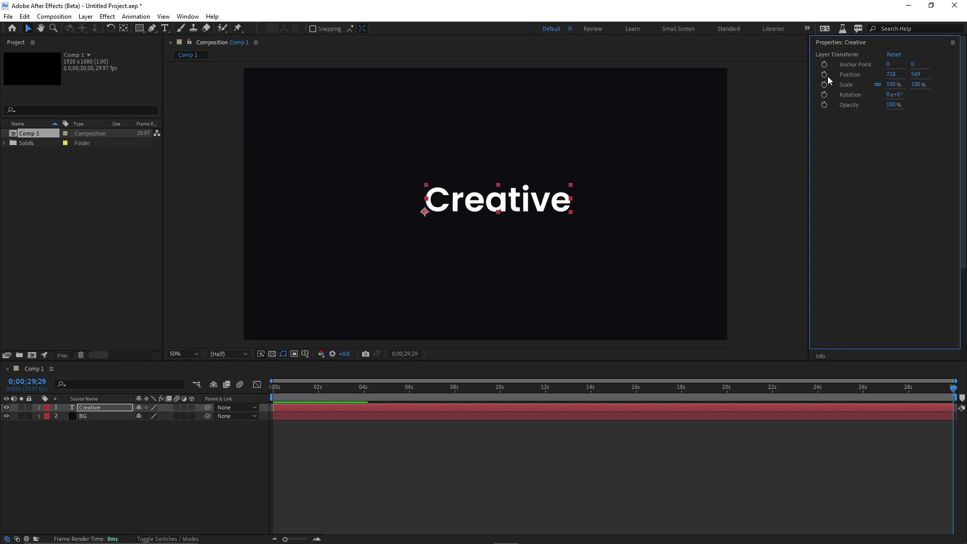
pyautogui.click(825, 75)
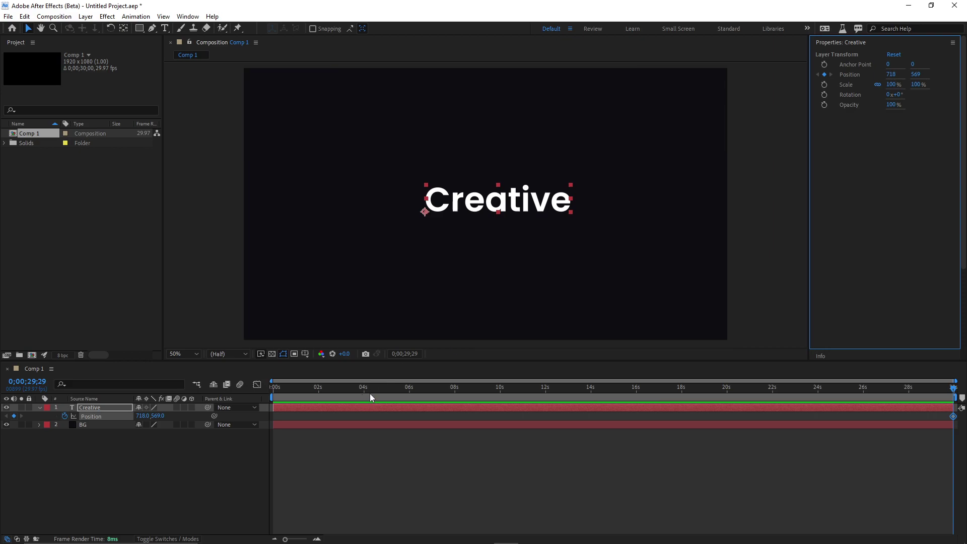
pyautogui.hotkey('ctrl', 'z')
pyautogui.hotkey('ctrl', 'z')
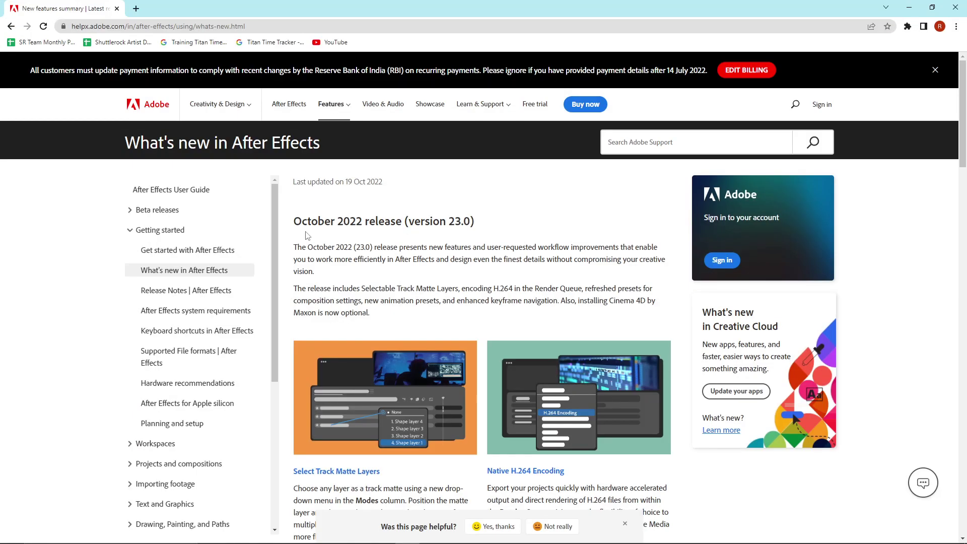
# Step: Scroll down to Currently in Beta and highlight the 3D Model Import heading
pyautogui.scroll(-6, 425, 271)
pyautogui.scroll(-5, 378, 367)
pyautogui.scroll(-1, 379, 367)
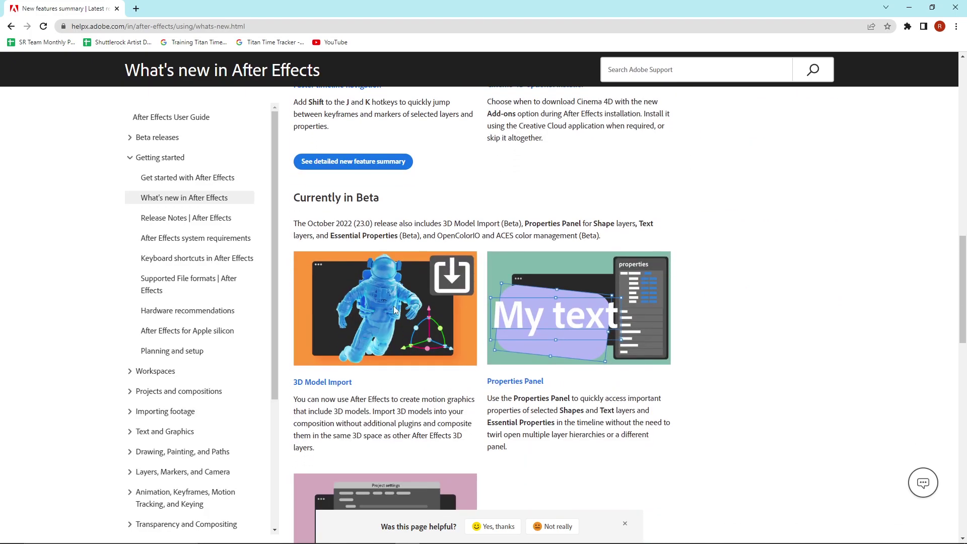
pyautogui.moveTo(353, 383)
pyautogui.mouseDown()
pyautogui.moveTo(294, 384)
pyautogui.moveTo(303, 386)
pyautogui.mouseUp()
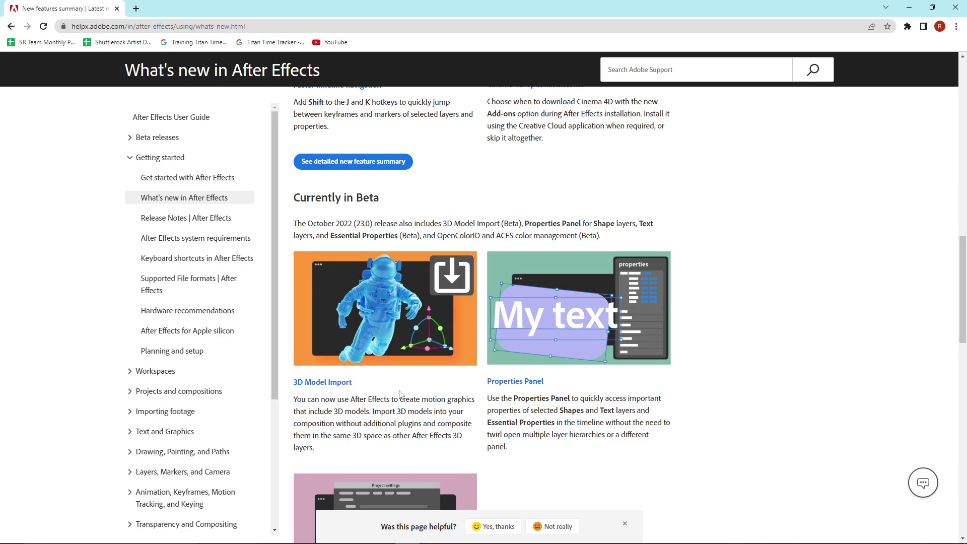